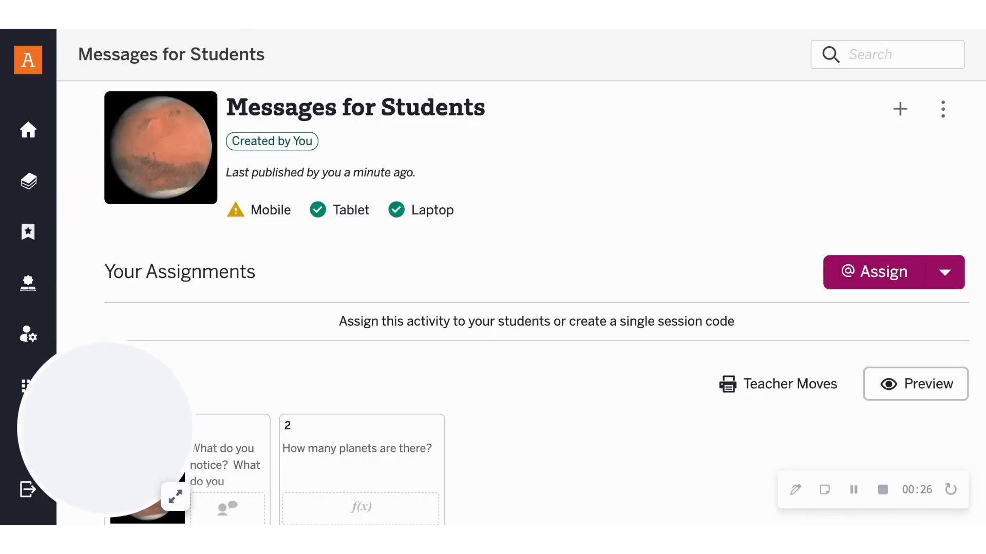
Open the student preview of the first screen of the Messages for Students activity.
{"action": "left_click_drag", "start_coordinate": [144, 409], "coordinate": [702, 188]}
{"action": "scroll", "coordinate": [335, 341], "scroll_direction": "down", "scroll_amount": 1}
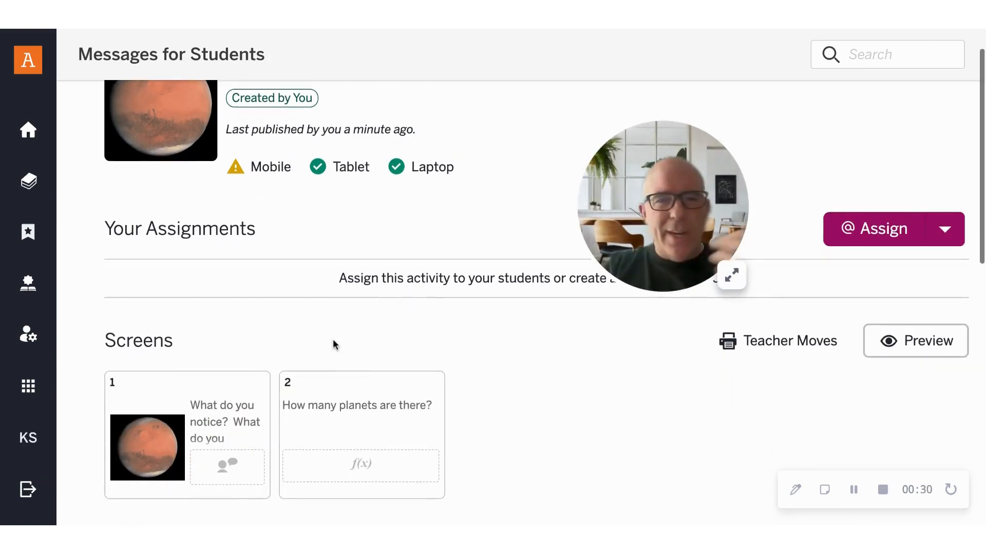
{"action": "left_click", "coordinate": [182, 415]}
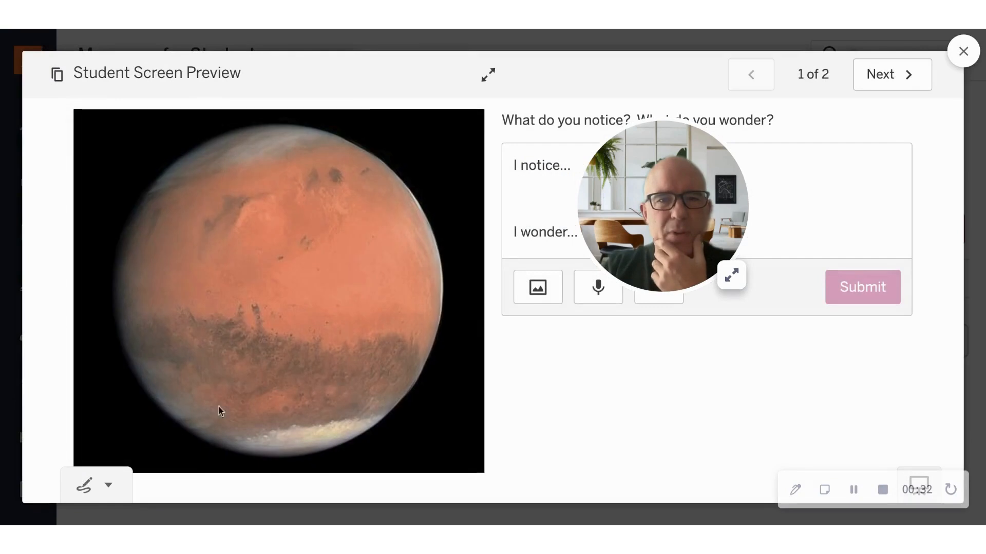
{"action": "left_click_drag", "start_coordinate": [644, 252], "coordinate": [158, 362]}
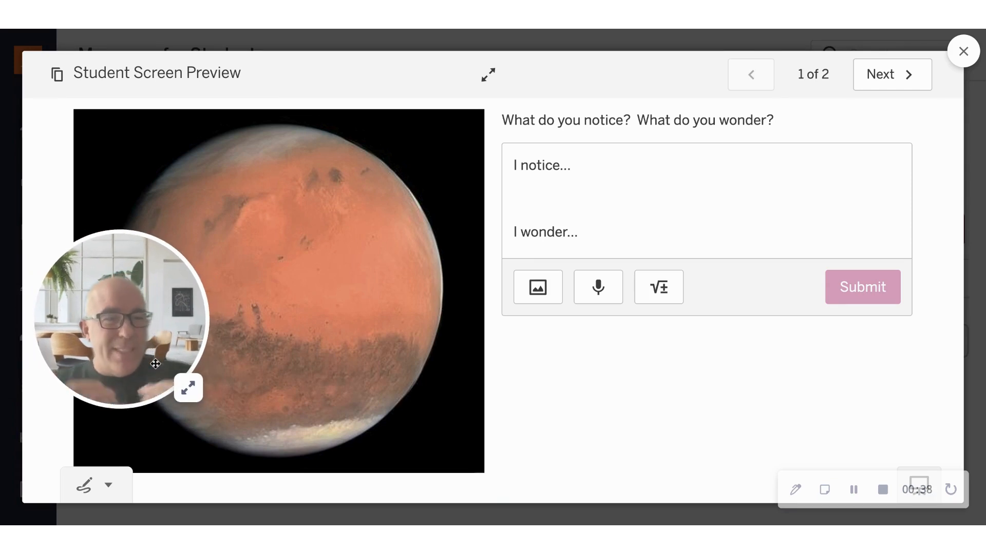
Complete the response as "I notice...this is a planet" and "I wonder...which one" in the student preview.
{"action": "left_click", "coordinate": [550, 170]}
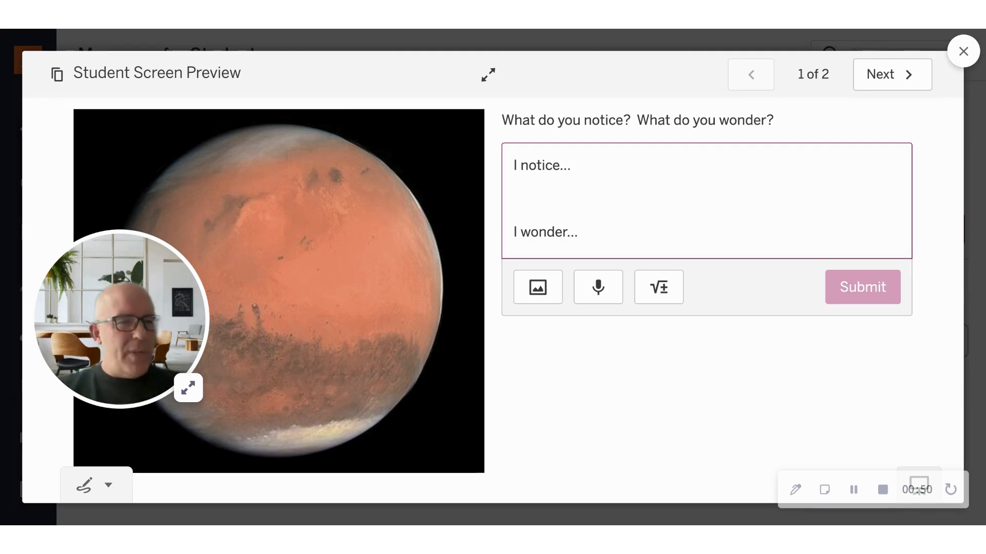
{"action": "left_click", "coordinate": [608, 167]}
{"action": "type", "text": "this is a plent"}
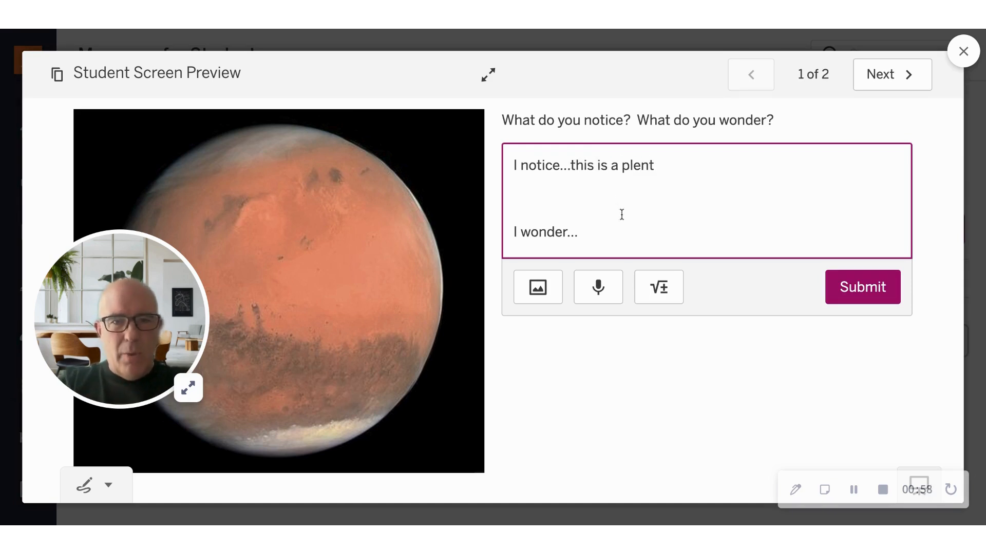
{"action": "key", "text": "BackSpace"}
{"action": "key", "text": "BackSpace"}
{"action": "key", "text": "BackSpace"}
{"action": "type", "text": "anet"}
{"action": "left_click", "coordinate": [630, 245]}
{"action": "type", "text": "which one"}
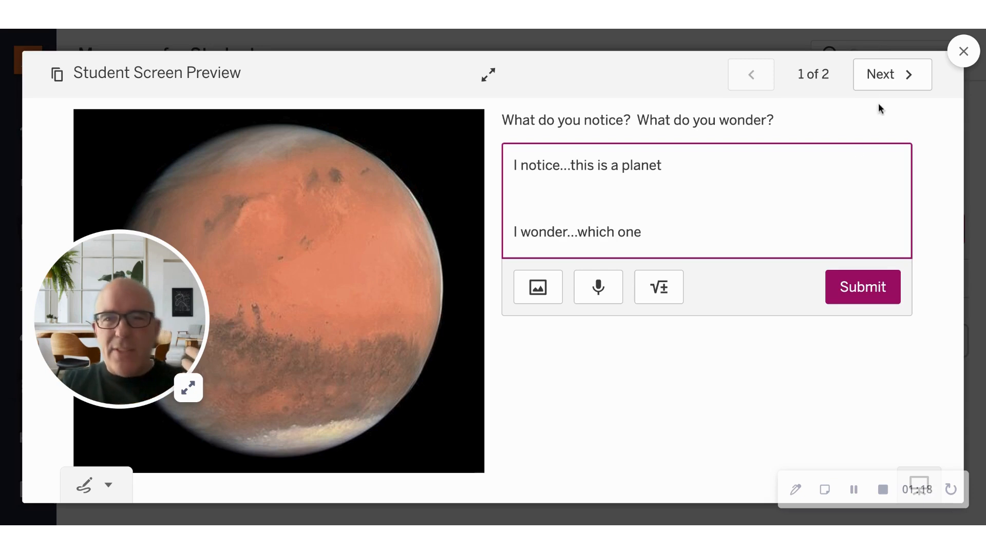
Go to the second preview screen and submit 10 as the number of planets.
{"action": "left_click", "coordinate": [886, 82]}
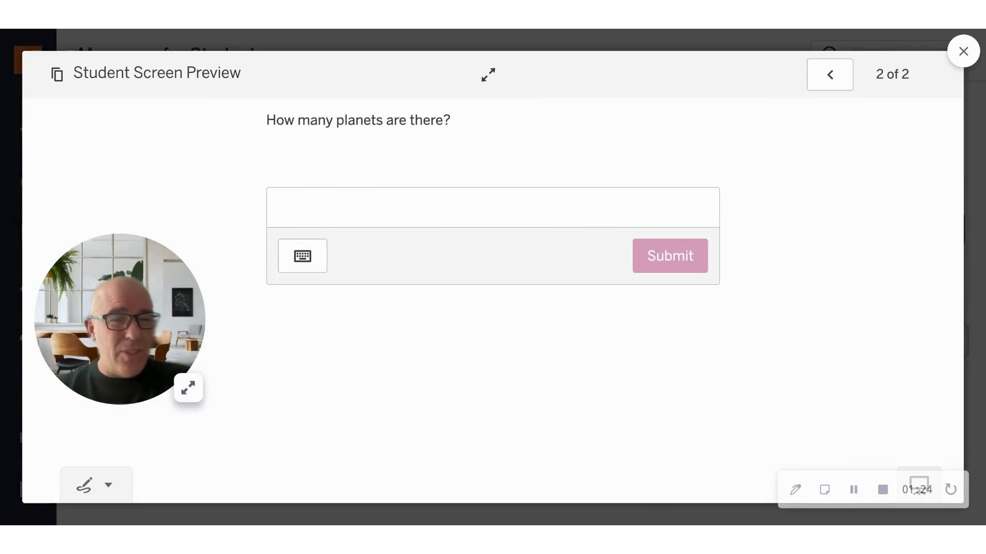
{"action": "left_click", "coordinate": [496, 209]}
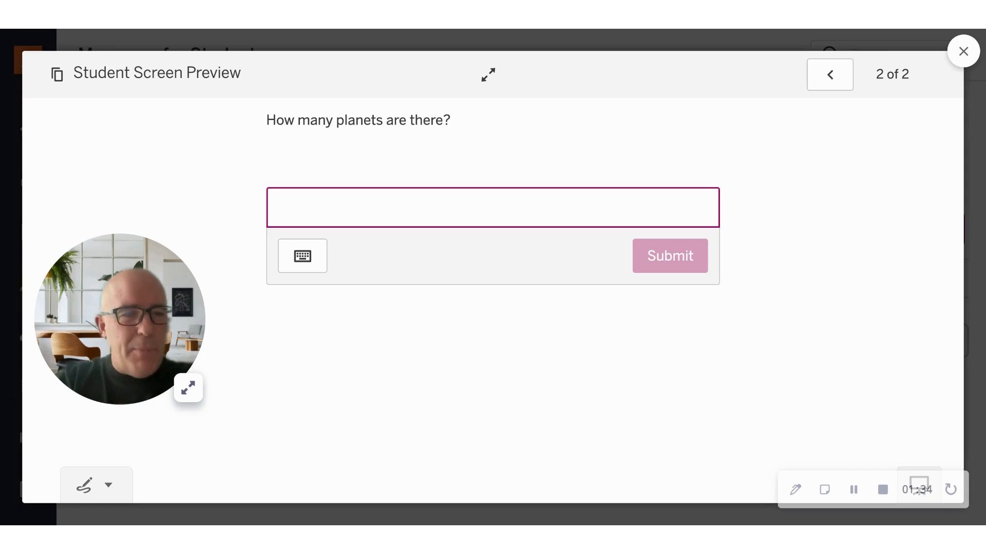
{"action": "type", "text": "10"}
{"action": "left_click", "coordinate": [685, 257]}
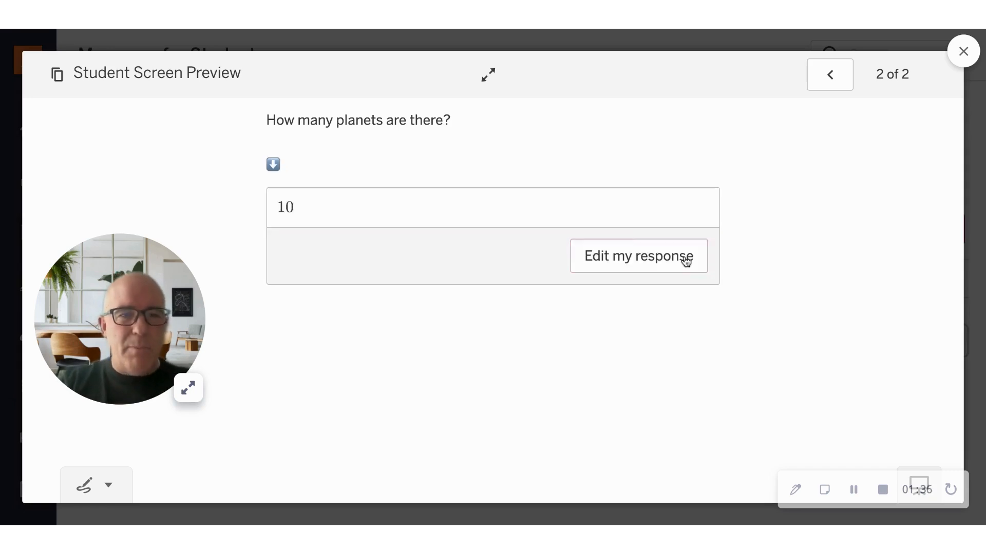
Change the answer to the planets question to 2 and submit it.
{"action": "left_click", "coordinate": [436, 211]}
{"action": "key", "text": "BackSpace"}
{"action": "key", "text": "BackSpace"}
{"action": "type", "text": "2"}
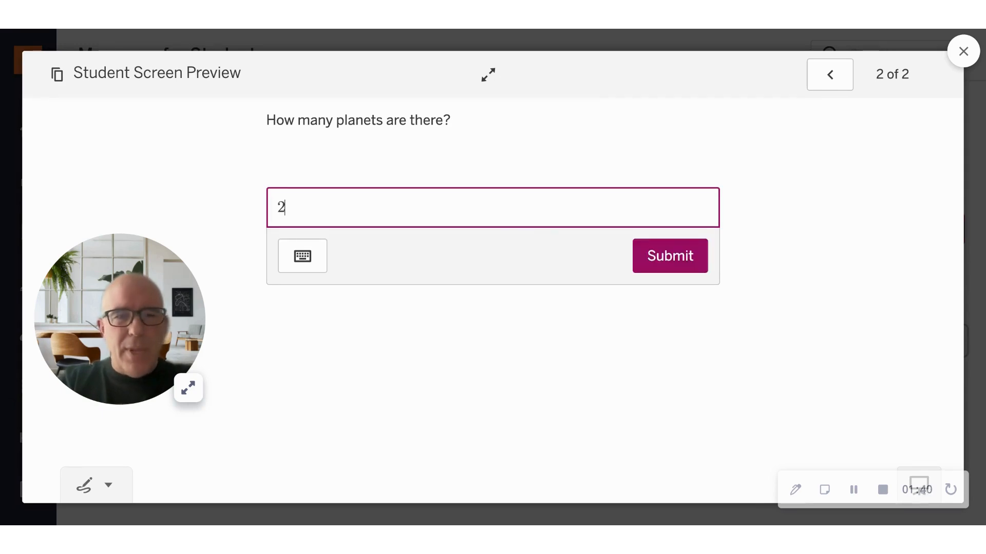
{"action": "left_click", "coordinate": [642, 257]}
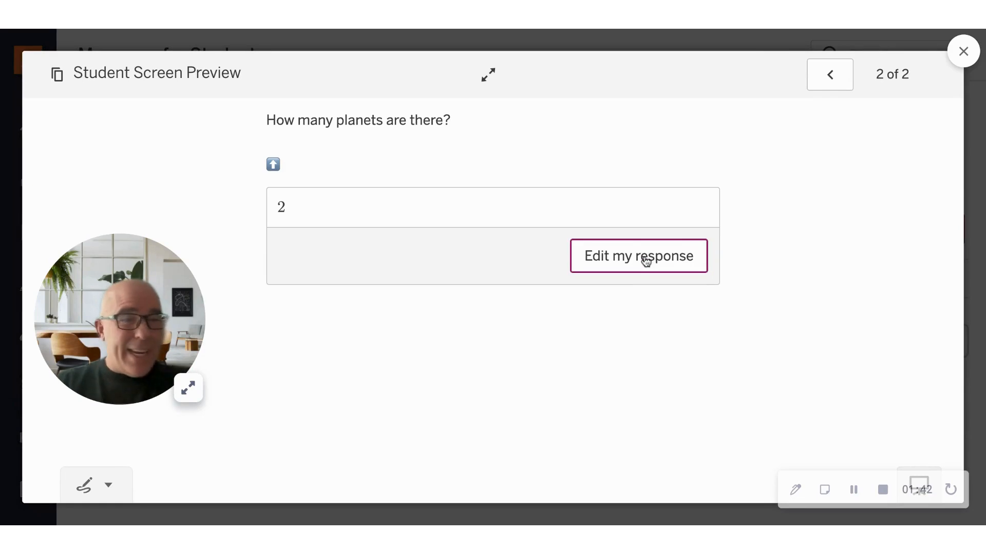
Resubmit the planets question with the answer 8 and close the student preview.
{"action": "left_click", "coordinate": [390, 217]}
{"action": "key", "text": "BackSpace"}
{"action": "type", "text": "8"}
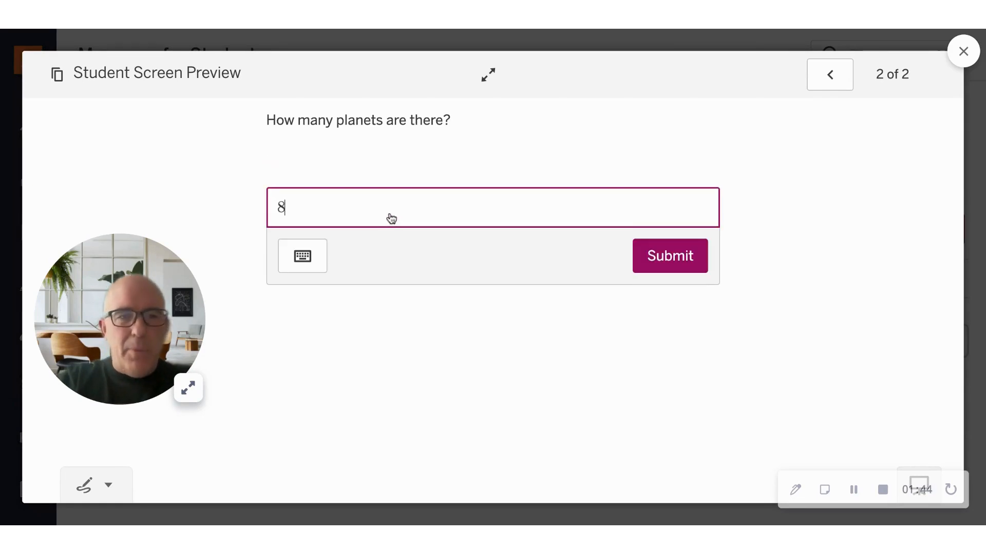
{"action": "key", "text": "Return"}
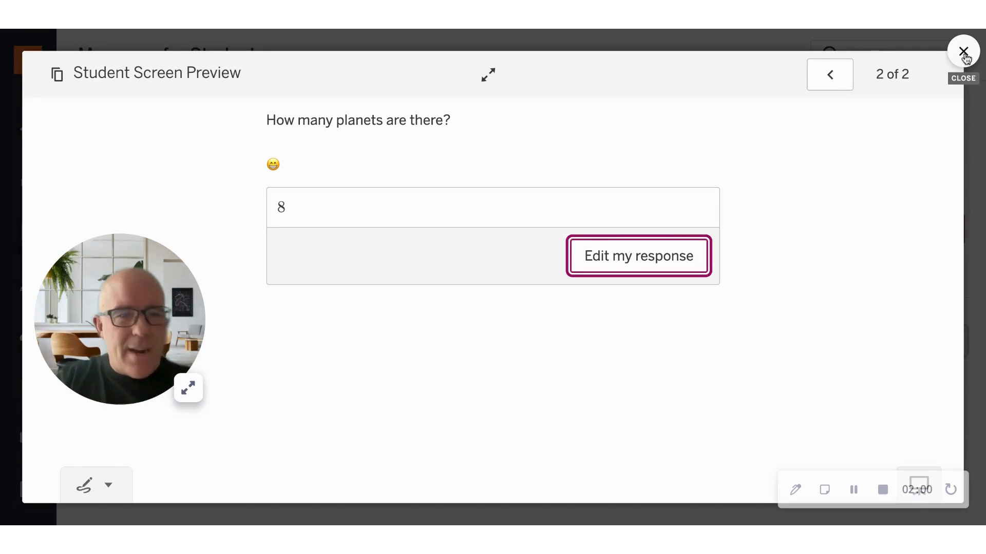
{"action": "left_click", "coordinate": [964, 52]}
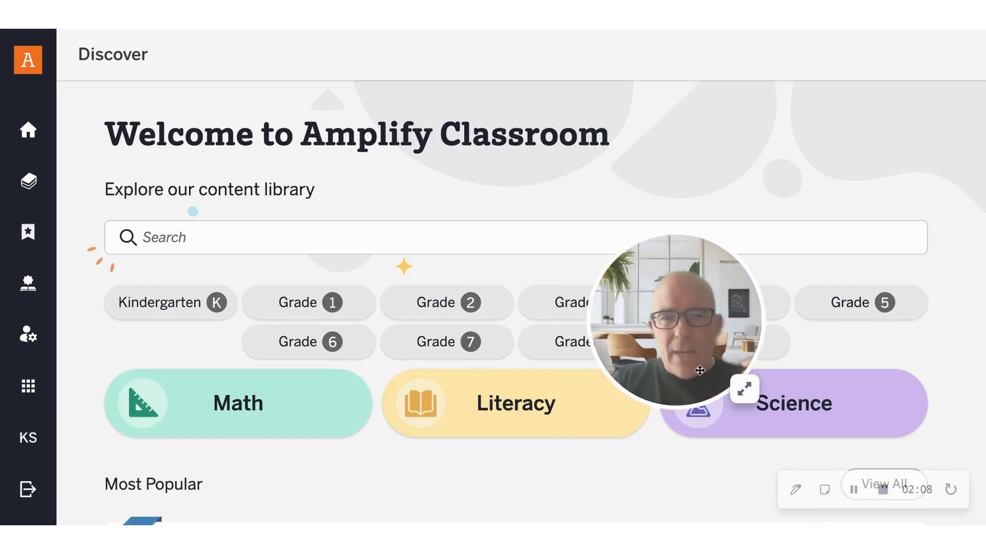
Create a new custom activity named "Messages" with the default settings.
{"action": "left_click_drag", "start_coordinate": [700, 370], "coordinate": [869, 400]}
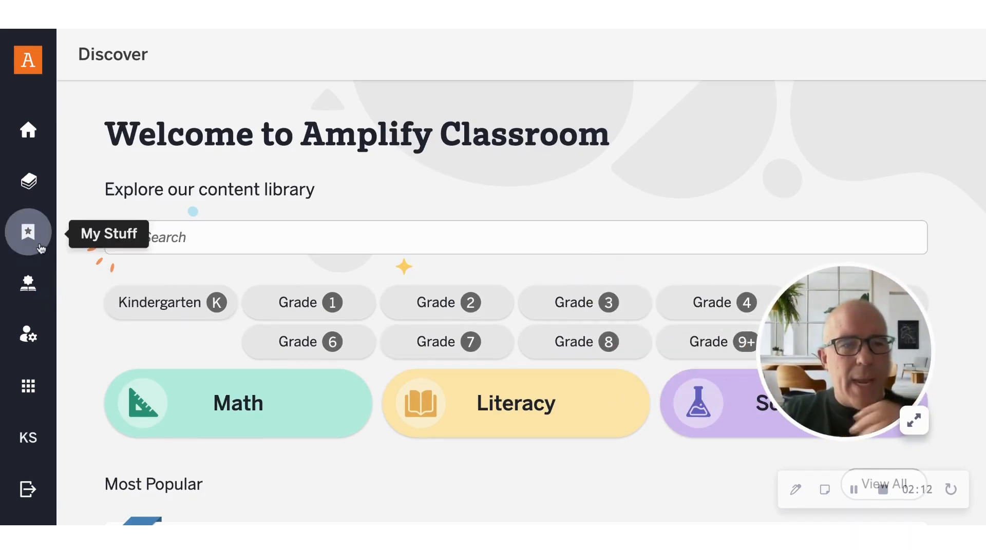
{"action": "left_click", "coordinate": [33, 239]}
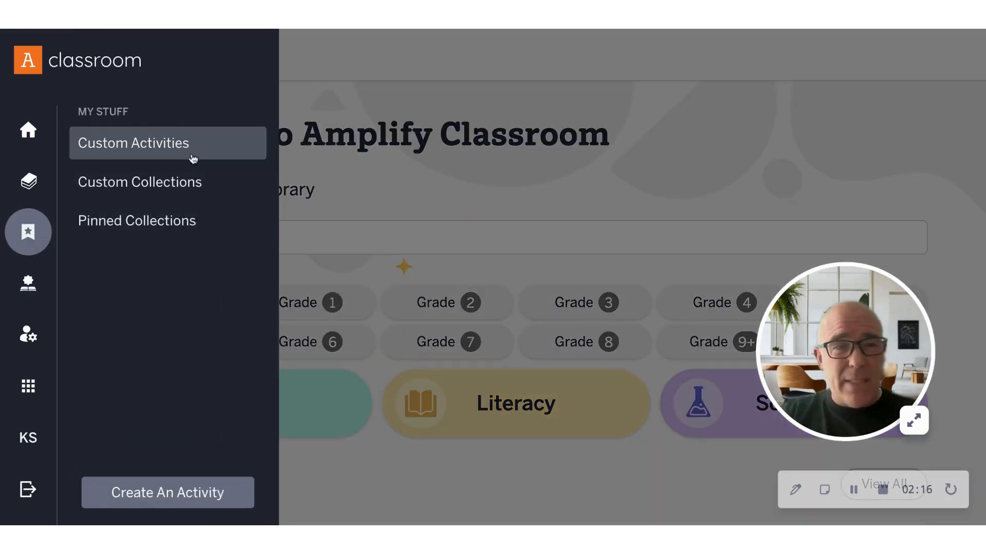
{"action": "left_click", "coordinate": [210, 158]}
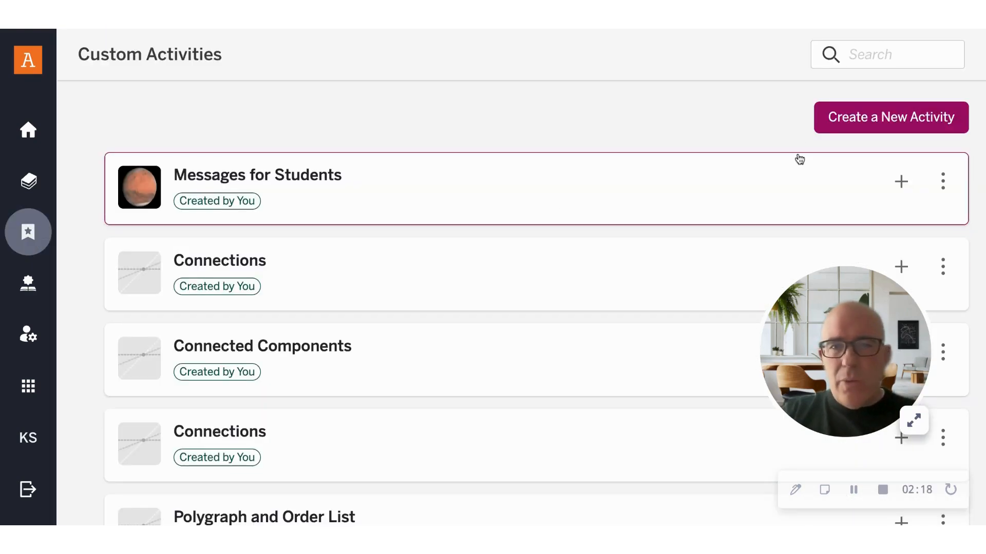
{"action": "left_click", "coordinate": [832, 129]}
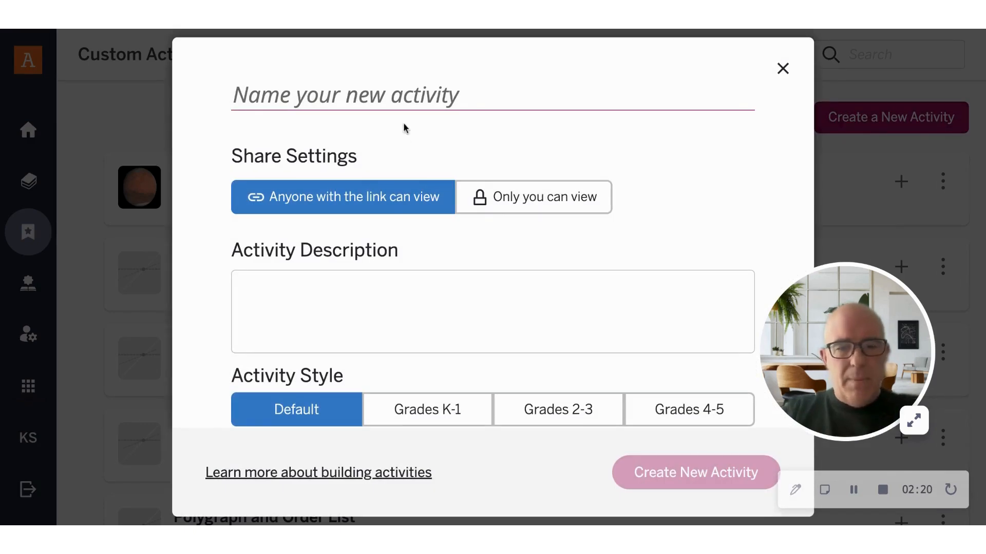
{"action": "type", "text": "Messages"}
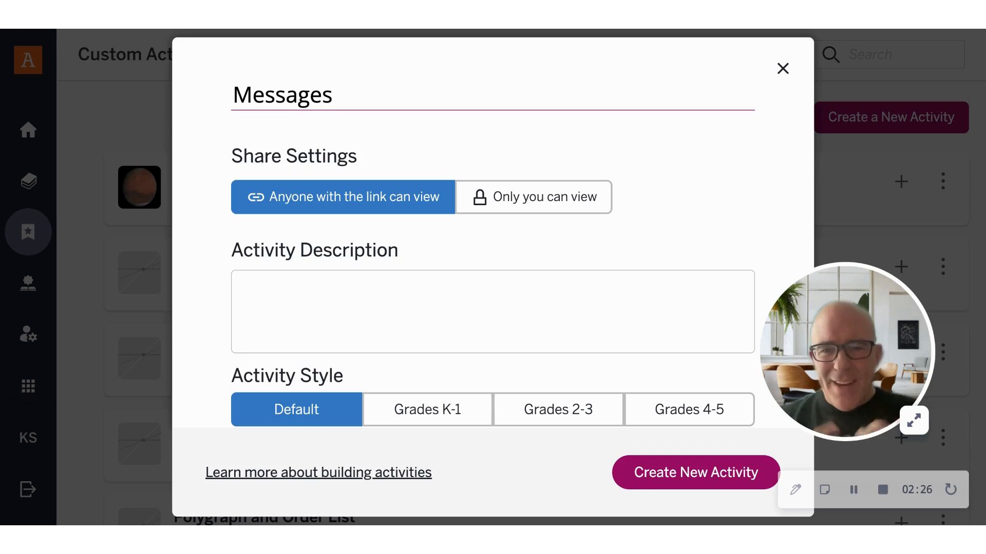
{"action": "left_click", "coordinate": [646, 478]}
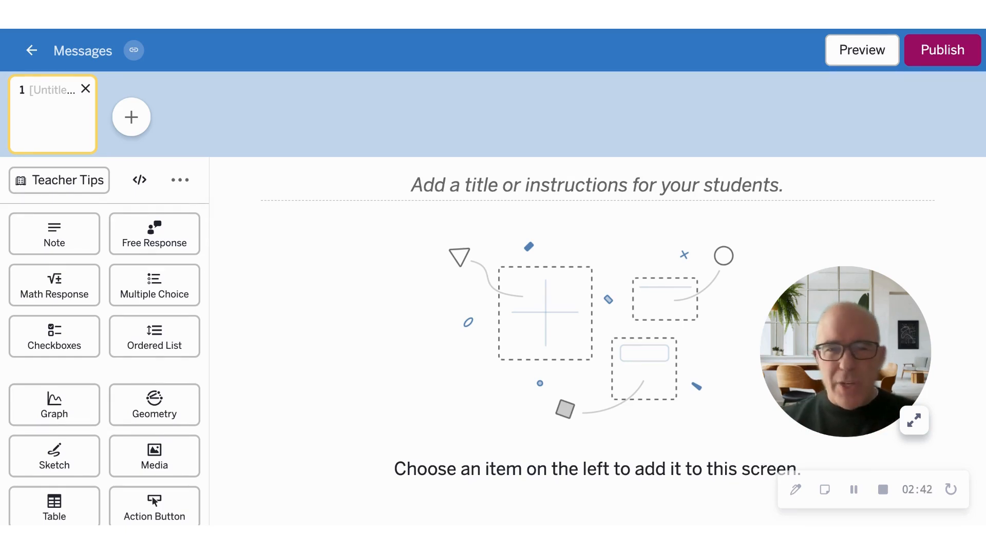
Add a Media component to the first screen, with a Note on its right and a Free Response below the note.
{"action": "left_click", "coordinate": [155, 464]}
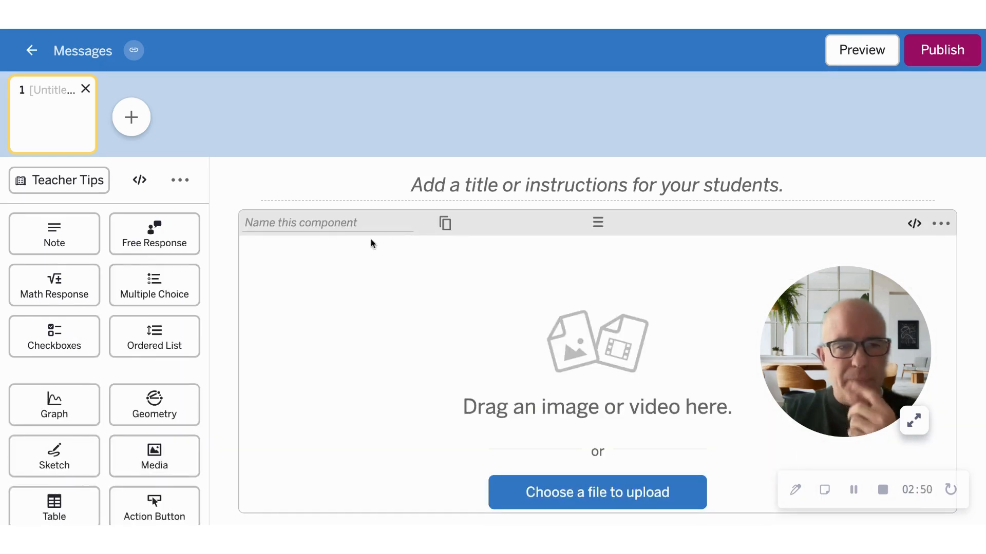
{"action": "left_click_drag", "start_coordinate": [75, 246], "coordinate": [798, 211]}
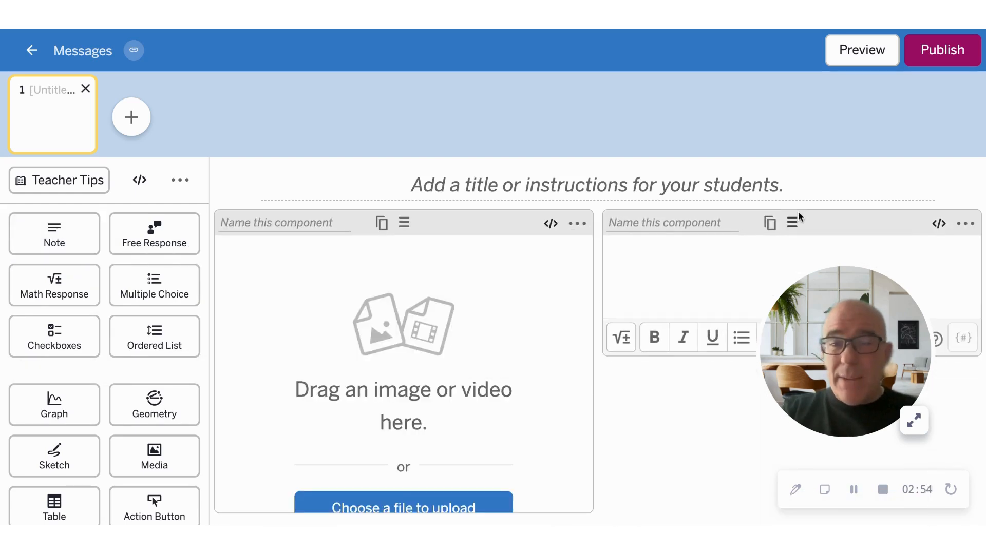
{"action": "left_click_drag", "start_coordinate": [872, 367], "coordinate": [265, 164]}
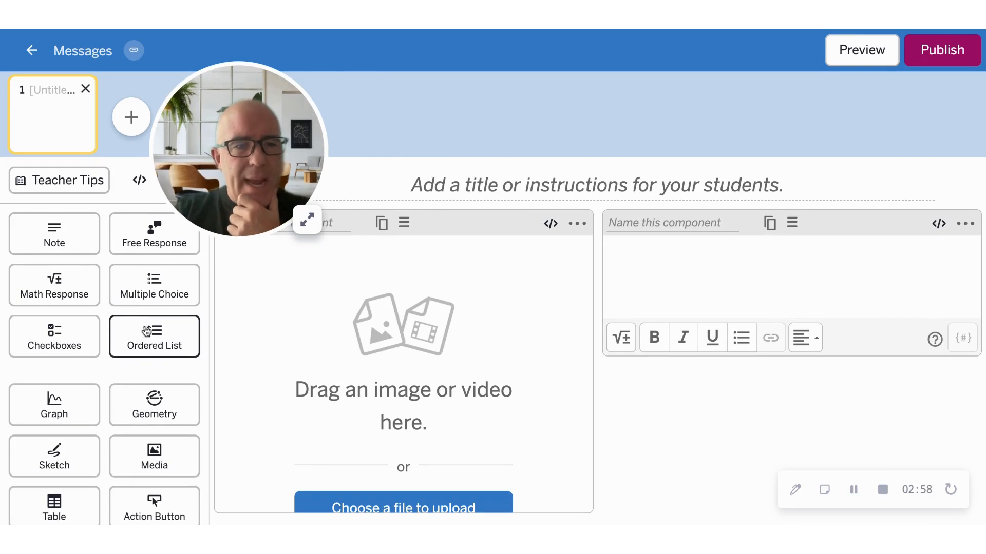
{"action": "left_click_drag", "start_coordinate": [146, 254], "coordinate": [785, 377]}
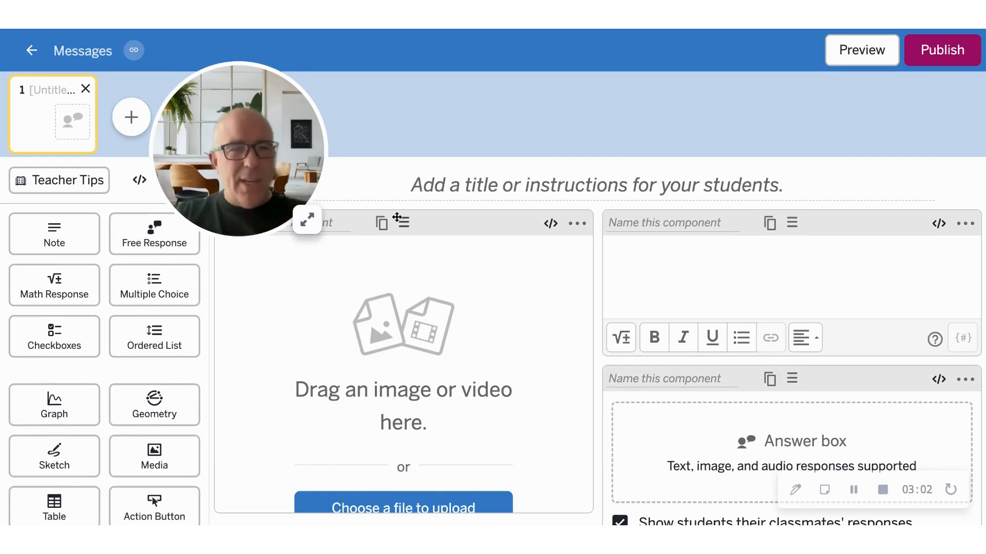
{"action": "left_click_drag", "start_coordinate": [263, 170], "coordinate": [132, 375]}
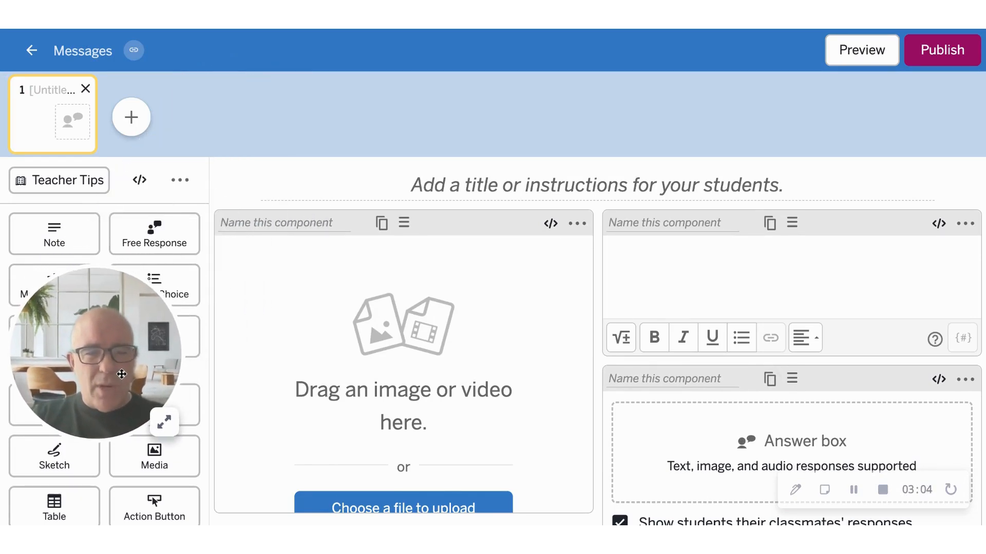
Upload the Mars image to the media component and enter "What do you notice? What do you wonder?" in the note.
{"action": "scroll", "coordinate": [432, 452], "scroll_direction": "down", "scroll_amount": 2}
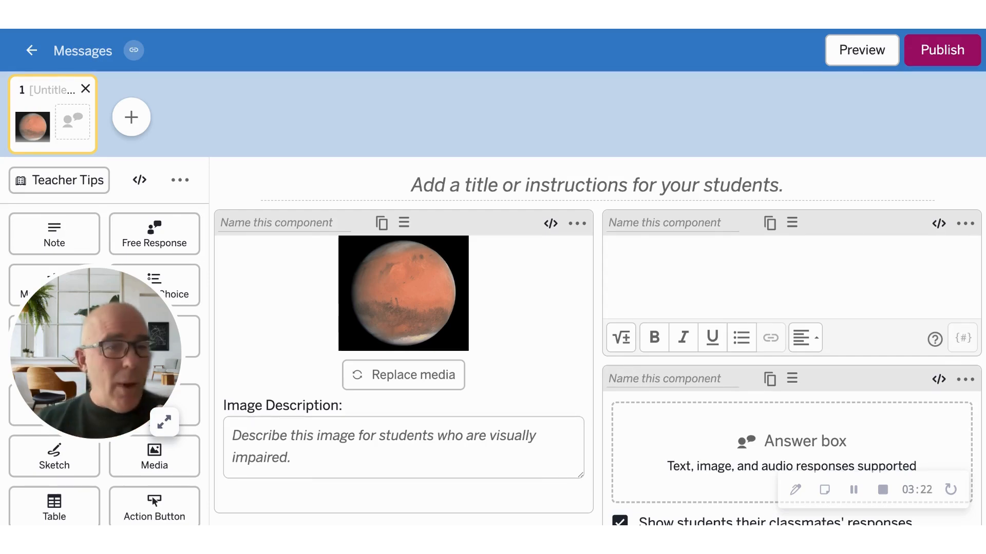
{"action": "left_click", "coordinate": [716, 260]}
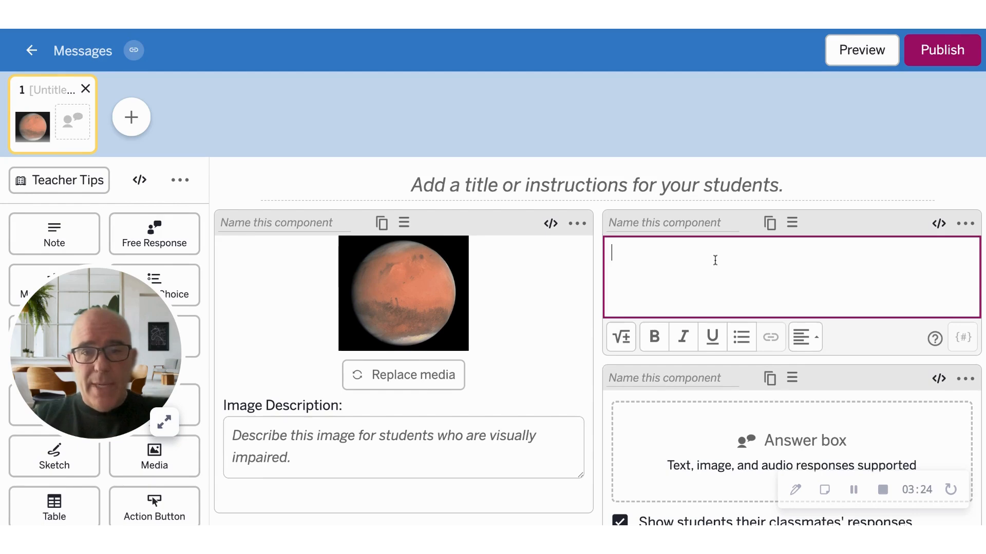
{"action": "type", "text": "What do you "}
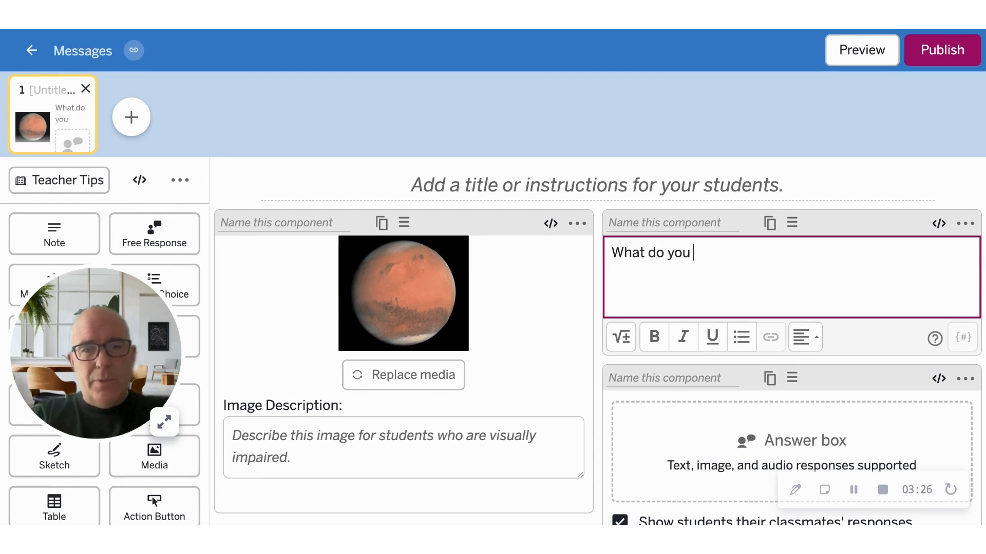
{"action": "type", "text": "notice? What  do you wonder?"}
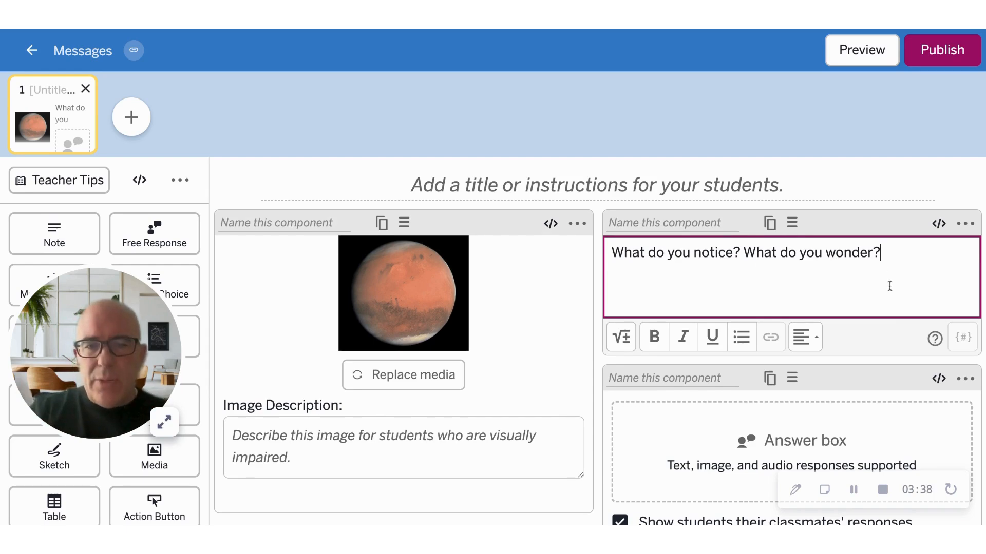
Turn off showing classmates' responses for the Free Response component and open its computation layer script.
{"action": "scroll", "coordinate": [719, 411], "scroll_direction": "down", "scroll_amount": 1}
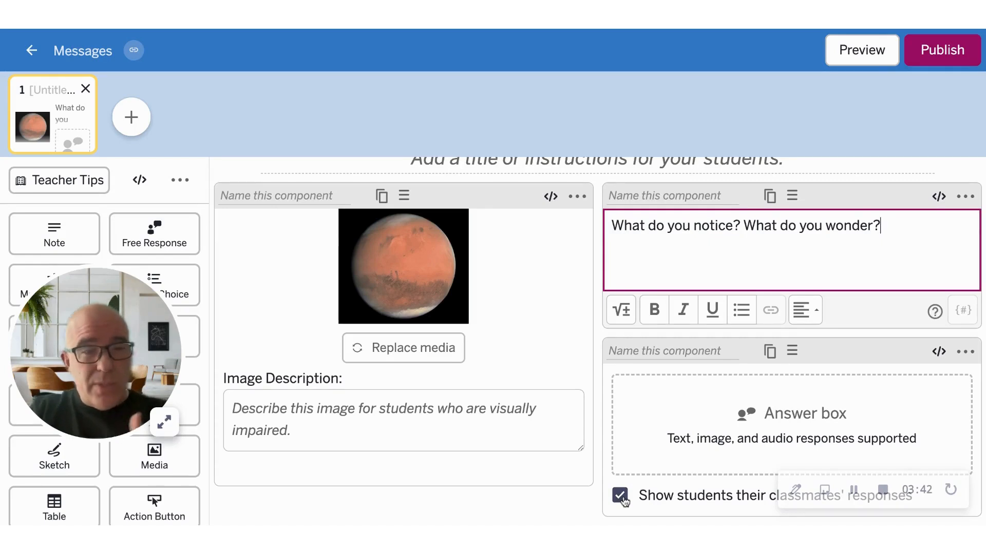
{"action": "left_click", "coordinate": [620, 496]}
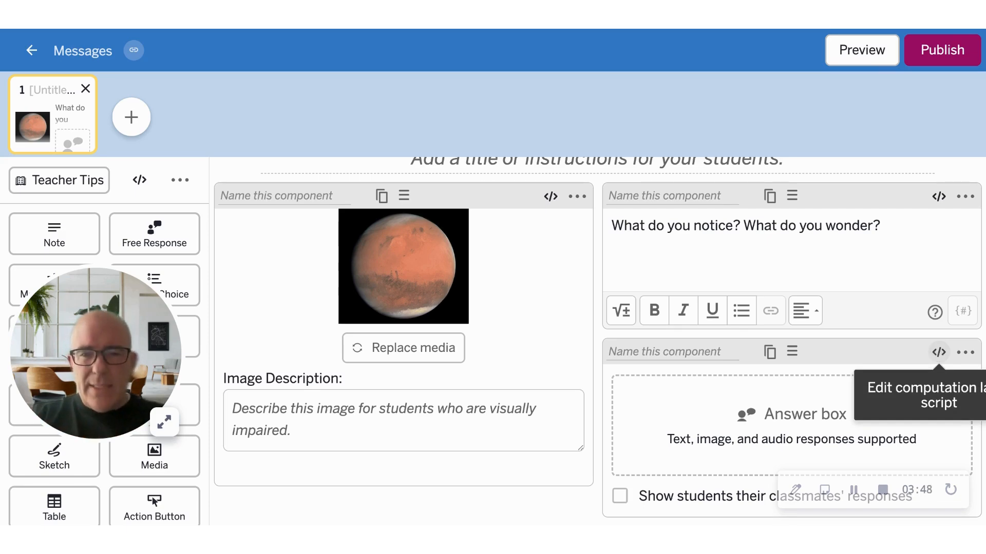
{"action": "left_click", "coordinate": [939, 352]}
{"action": "left_click_drag", "start_coordinate": [182, 352], "coordinate": [584, 340]}
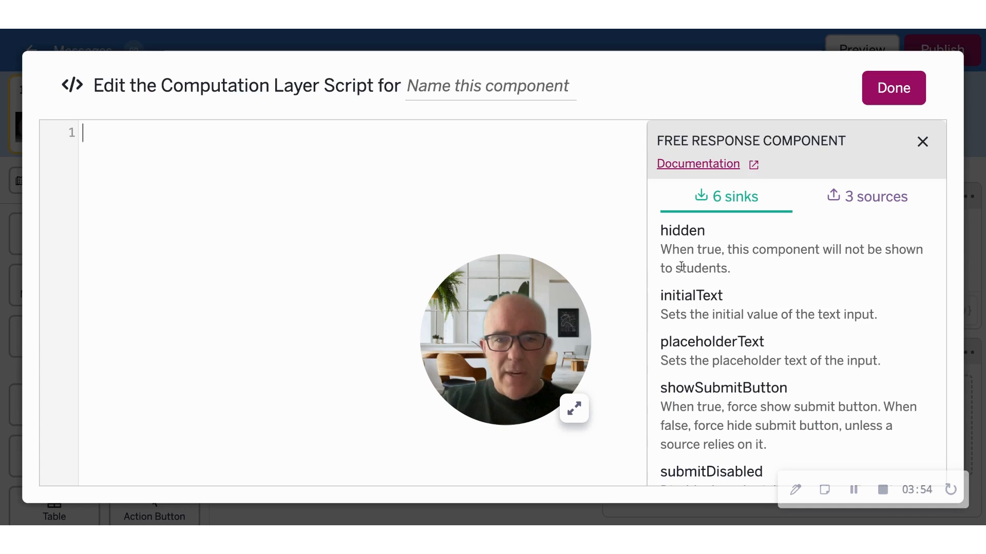
{"action": "left_click_drag", "start_coordinate": [534, 344], "coordinate": [605, 372]}
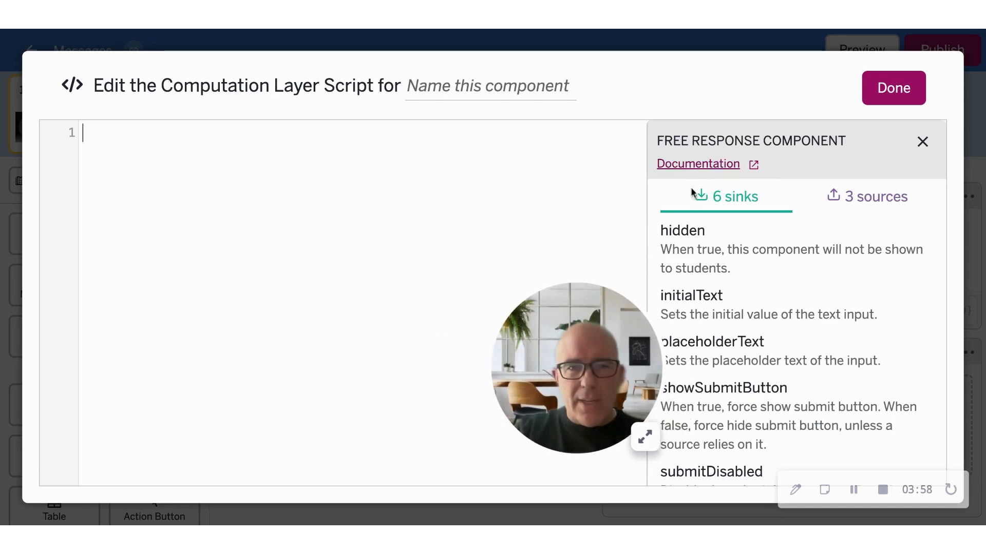
{"action": "left_click_drag", "start_coordinate": [598, 334], "coordinate": [643, 368]}
Set the Free Response's initialText to "I notice...\n\n\nI wonder..." on the second line of its script and close the script editor.
{"action": "left_click", "coordinate": [150, 191]}
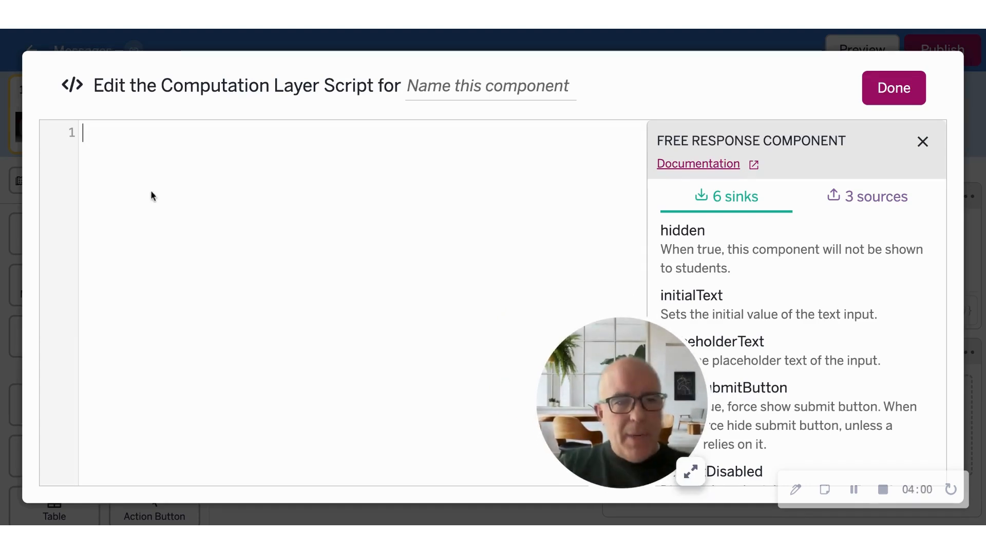
{"action": "key", "text": "Return"}
{"action": "type", "text": "i"}
{"action": "key", "text": "Return"}
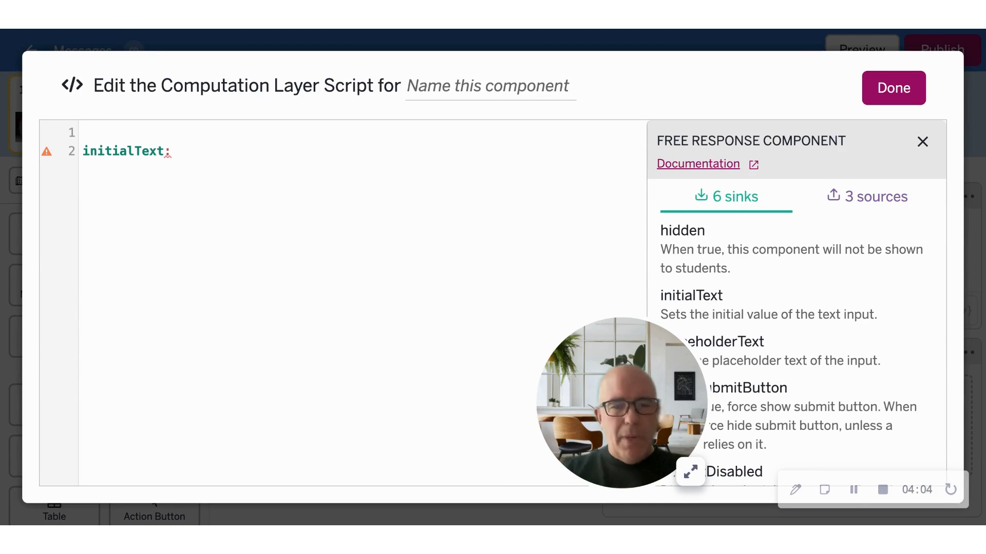
{"action": "type", "text": "\""}
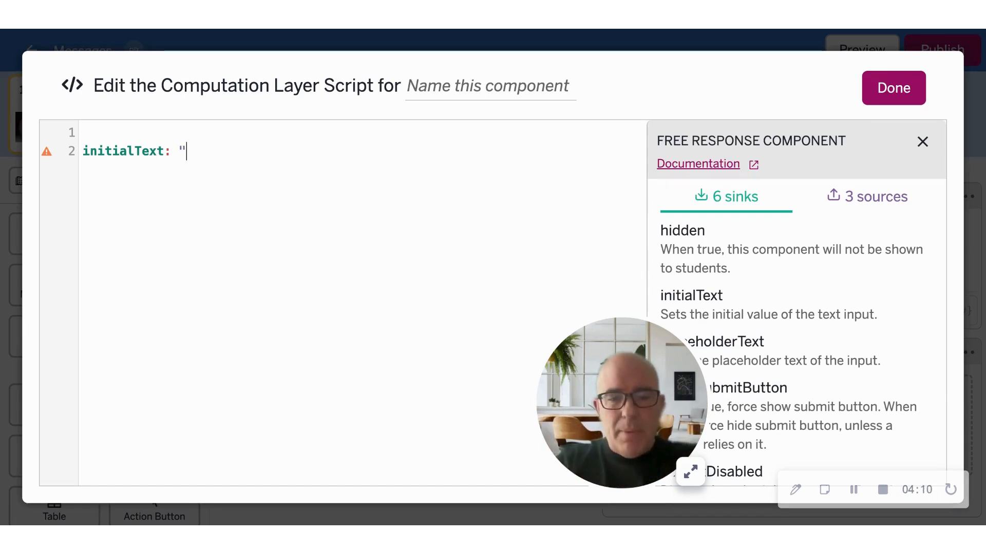
{"action": "type", "text": "I notic"}
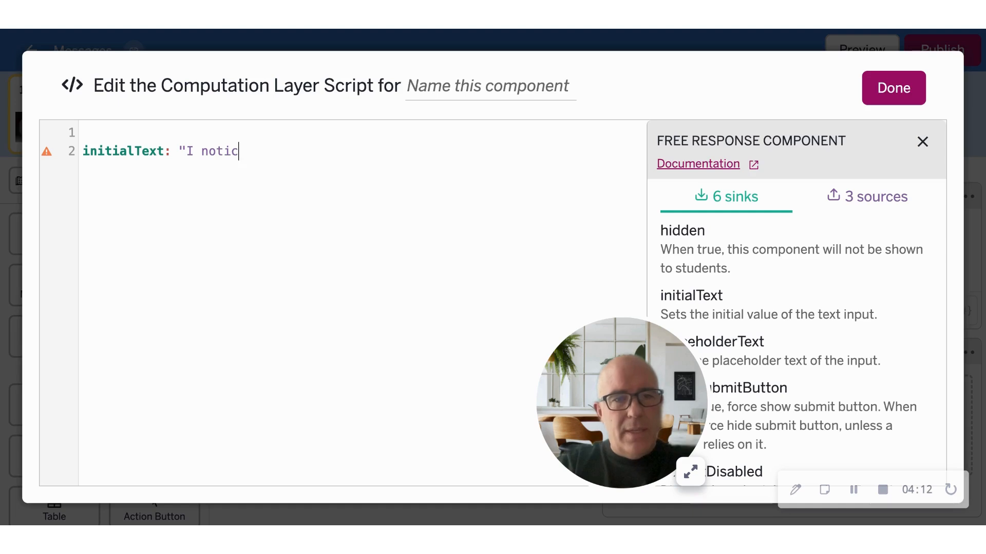
{"action": "type", "text": "e..."}
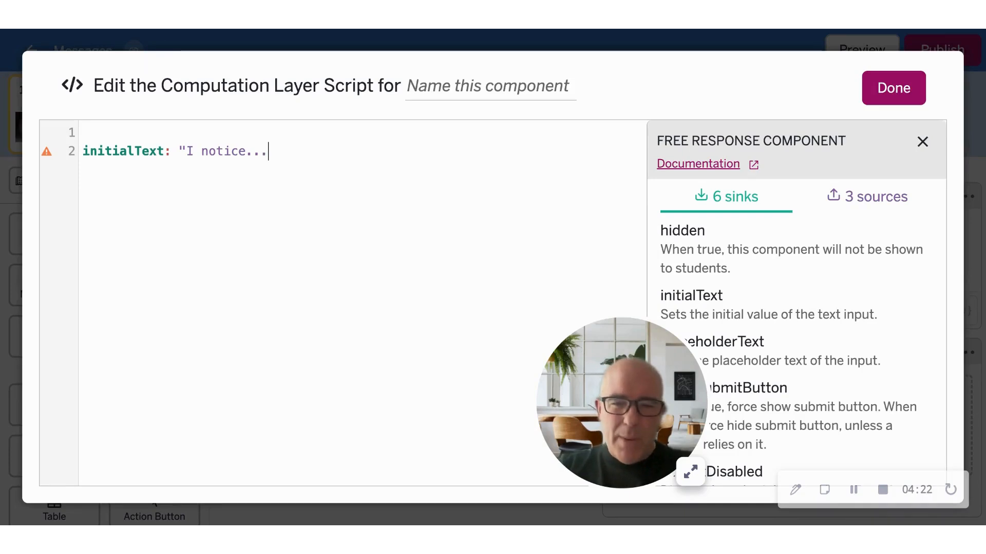
{"action": "type", "text": "\\"}
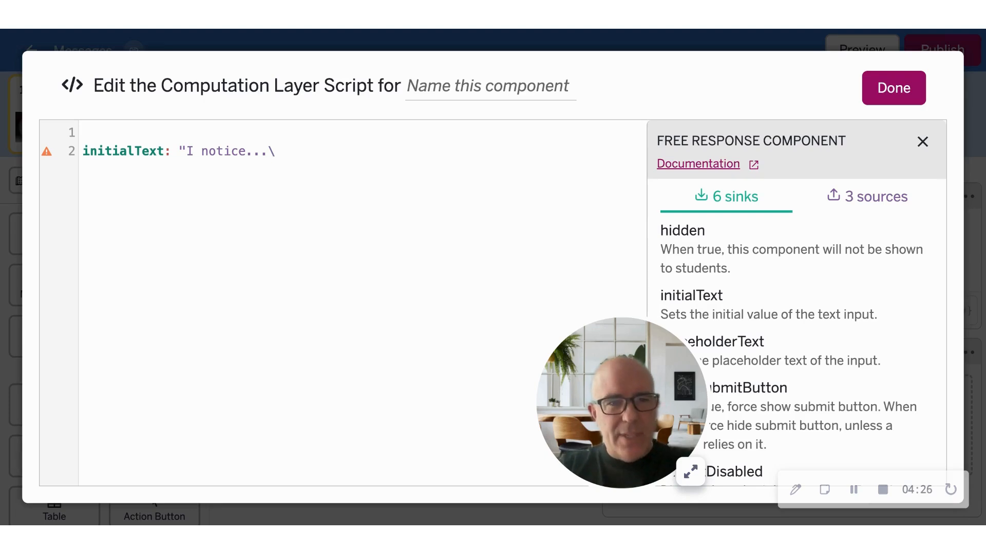
{"action": "type", "text": "n"}
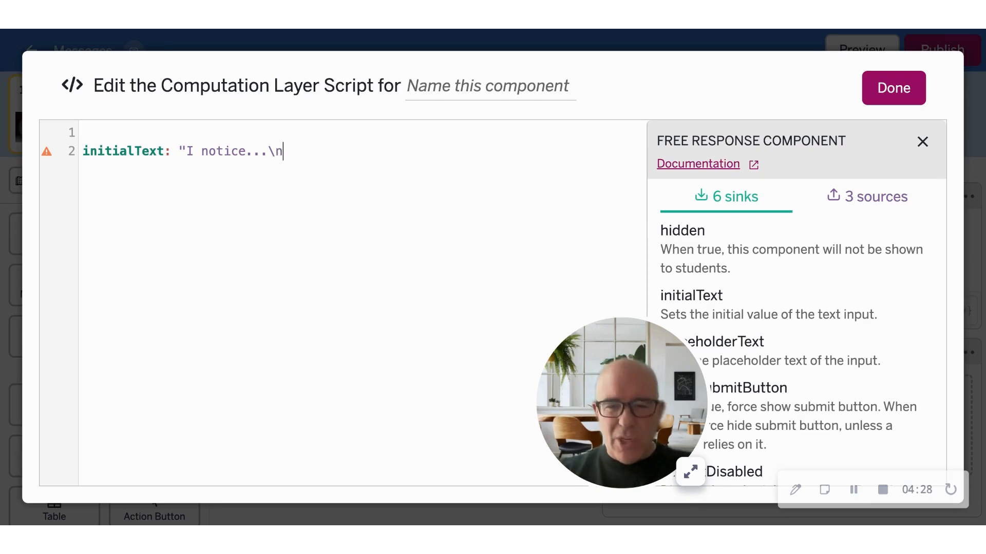
{"action": "type", "text": "\\n\\n"}
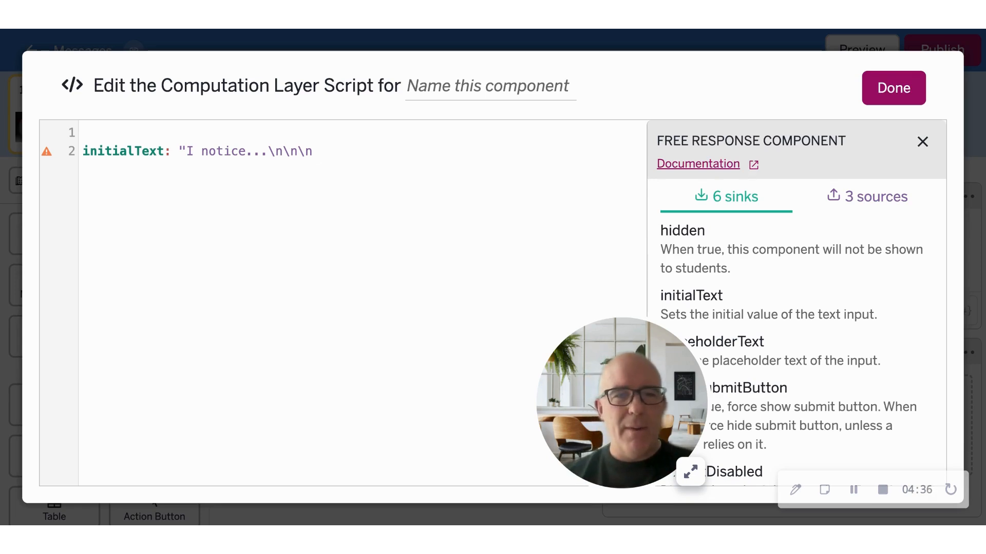
{"action": "type", "text": "I wonder"}
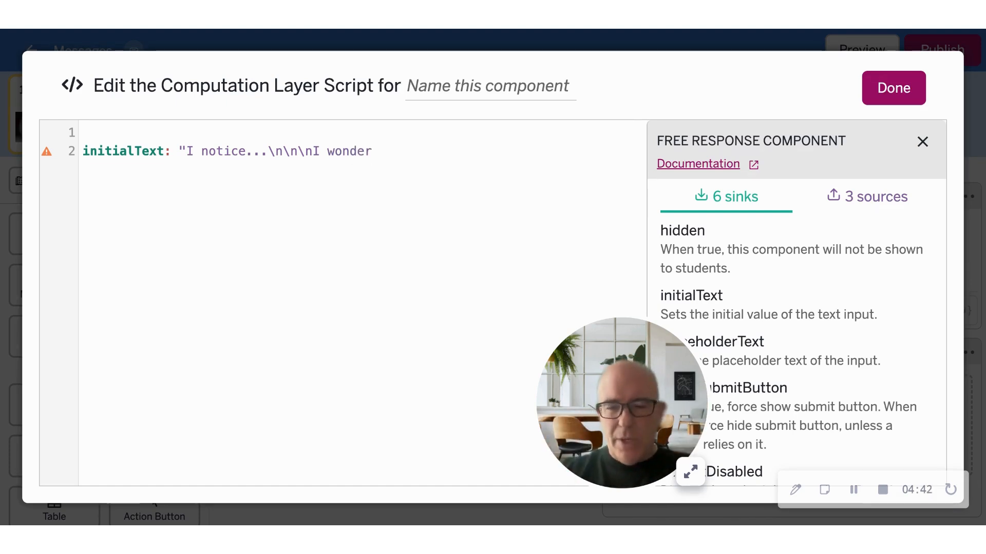
{"action": "type", "text": "...\""}
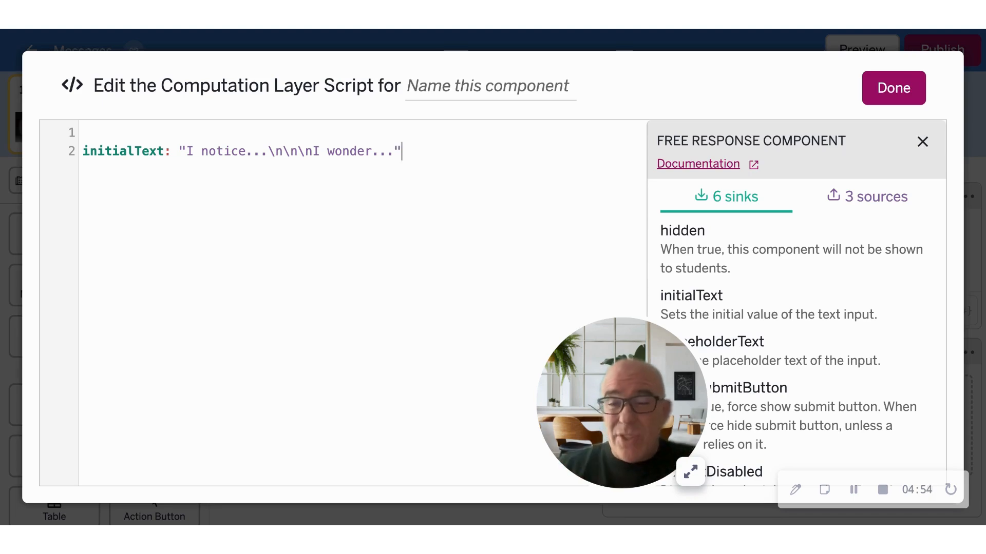
{"action": "left_click", "coordinate": [894, 100]}
Preview the first screen as a student to check the starter text in the answer box, and close the preview.
{"action": "left_click_drag", "start_coordinate": [671, 343], "coordinate": [151, 341]}
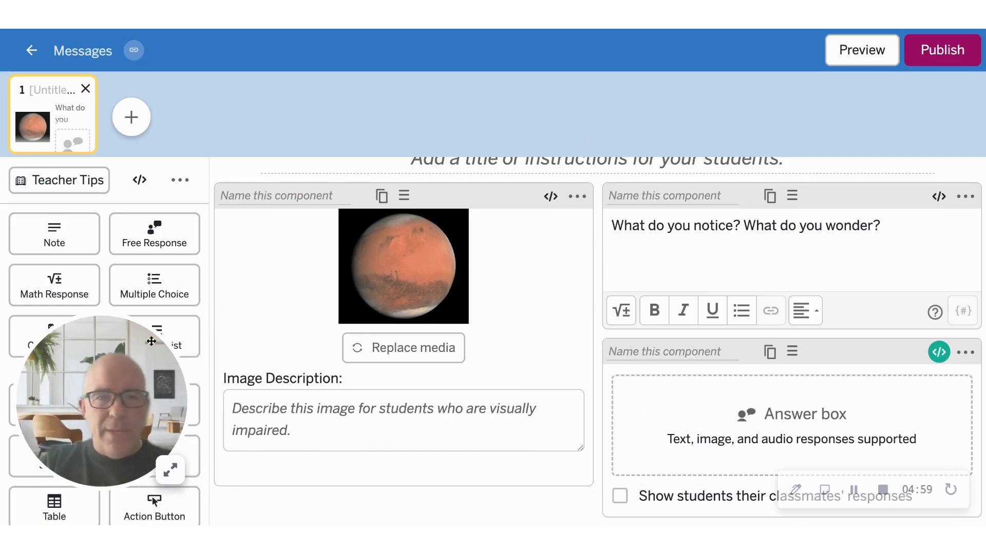
{"action": "left_click", "coordinate": [868, 50]}
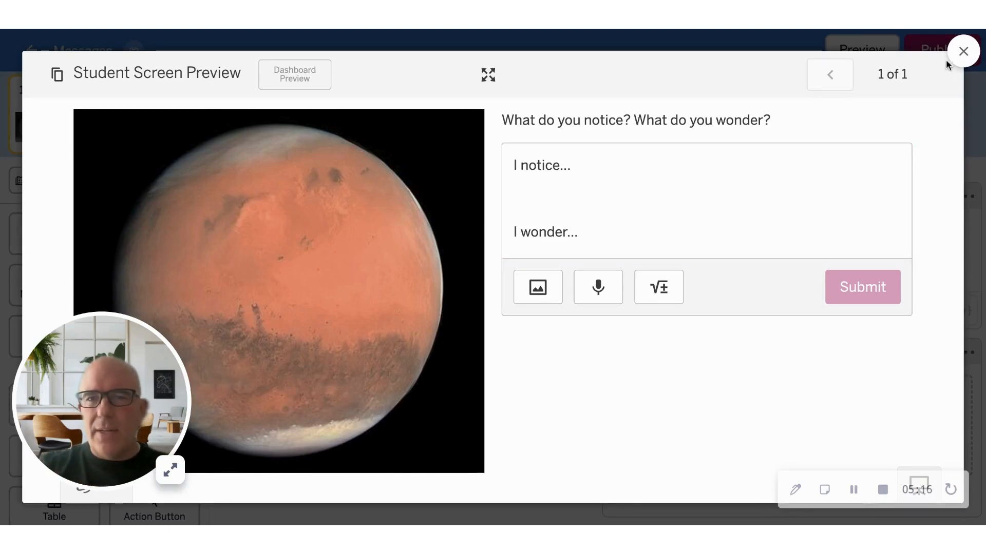
{"action": "left_click", "coordinate": [959, 54]}
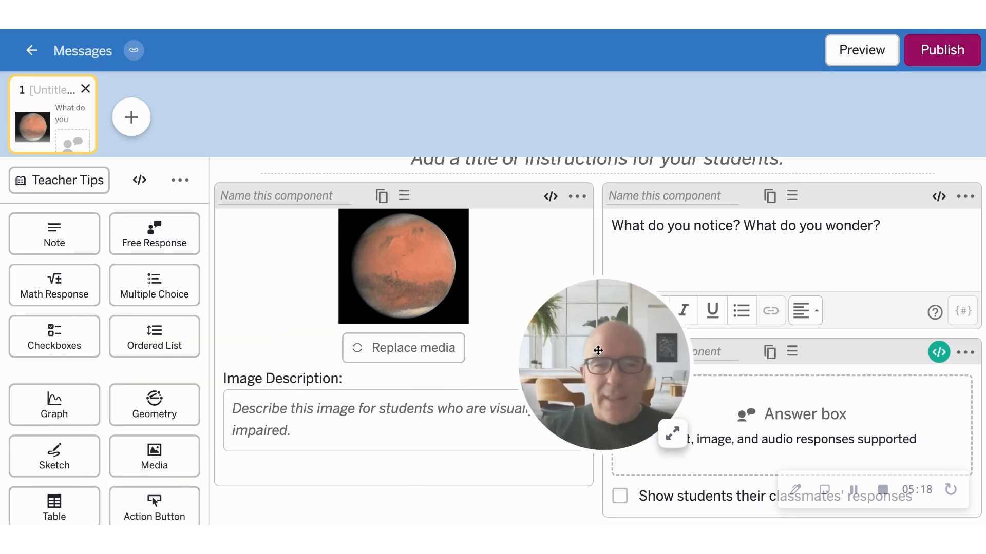
Add a second screen to the activity containing a Note component with a Math Response component below it.
{"action": "left_click", "coordinate": [135, 120]}
{"action": "left_click_drag", "start_coordinate": [648, 390], "coordinate": [120, 449]}
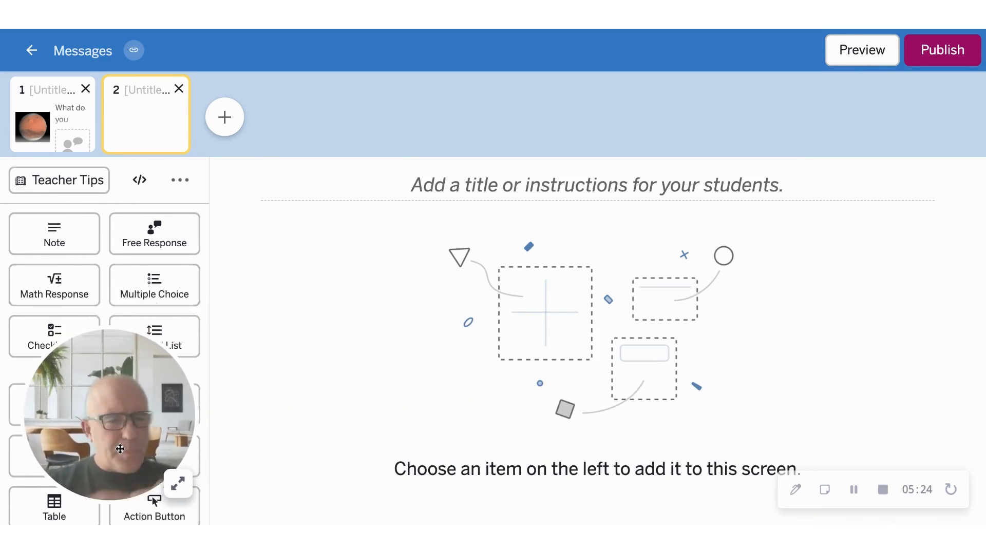
{"action": "left_click", "coordinate": [67, 248]}
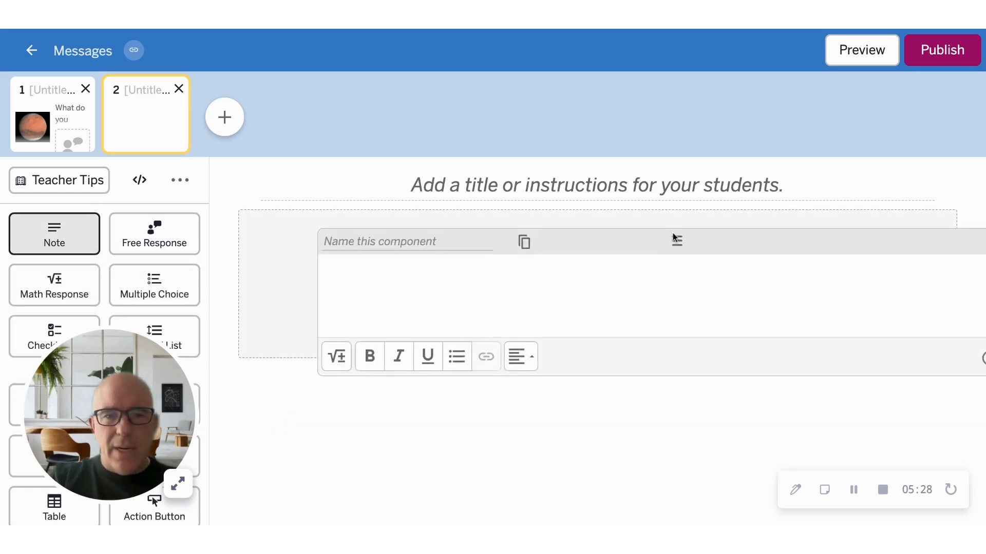
{"action": "left_click_drag", "start_coordinate": [150, 384], "coordinate": [340, 412]}
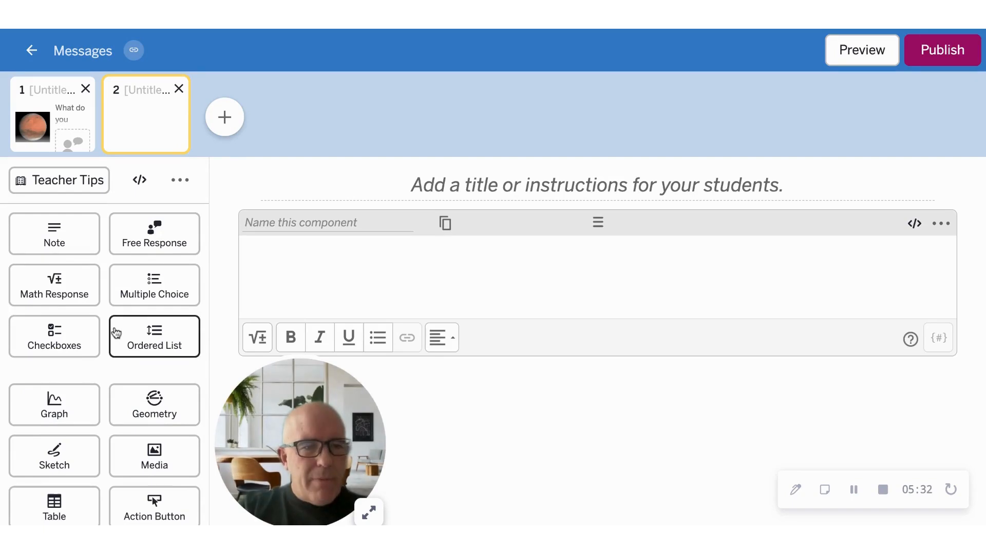
{"action": "scroll", "coordinate": [115, 334], "scroll_direction": "down", "scroll_amount": 1}
{"action": "scroll", "coordinate": [116, 329], "scroll_direction": "up", "scroll_amount": 2}
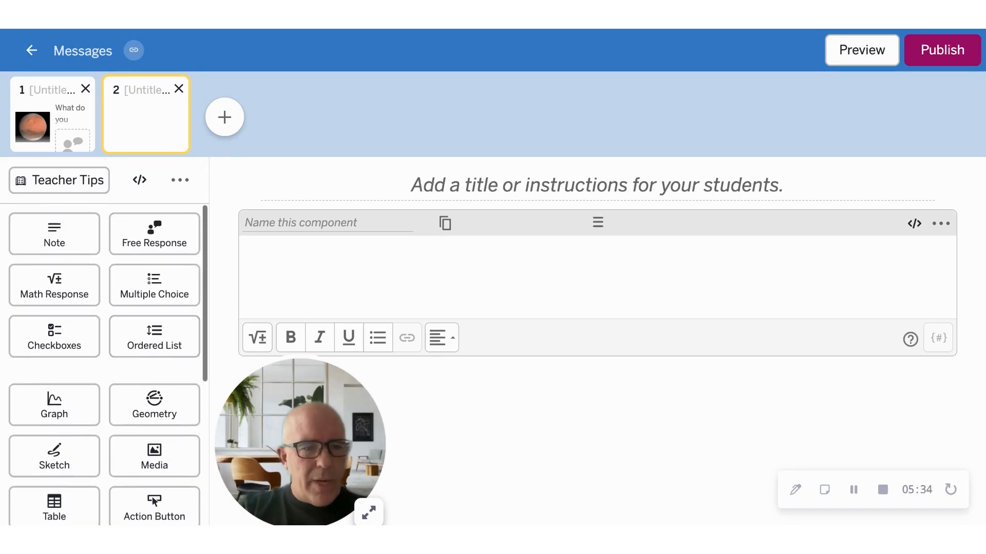
{"action": "left_click_drag", "start_coordinate": [57, 290], "coordinate": [580, 355]}
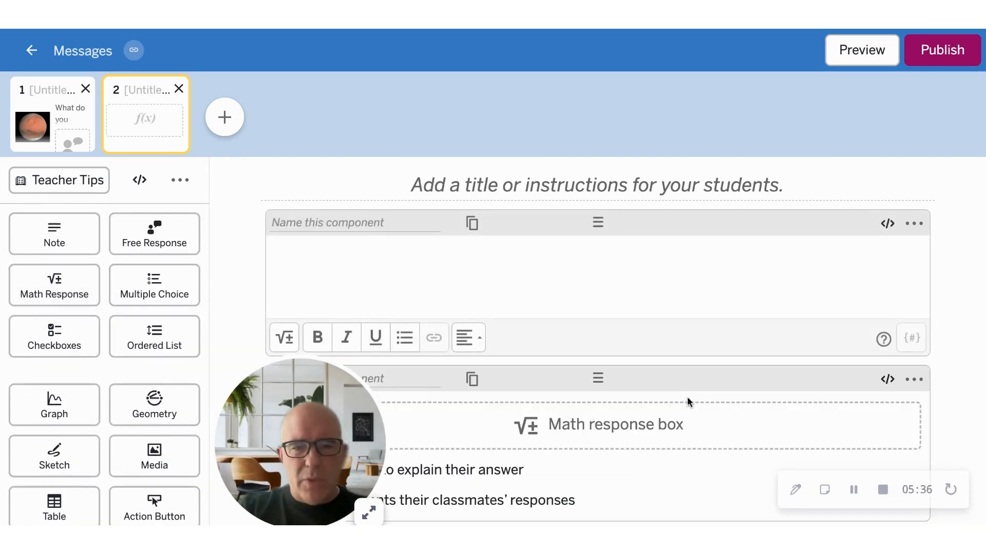
{"action": "left_click_drag", "start_coordinate": [335, 428], "coordinate": [132, 336]}
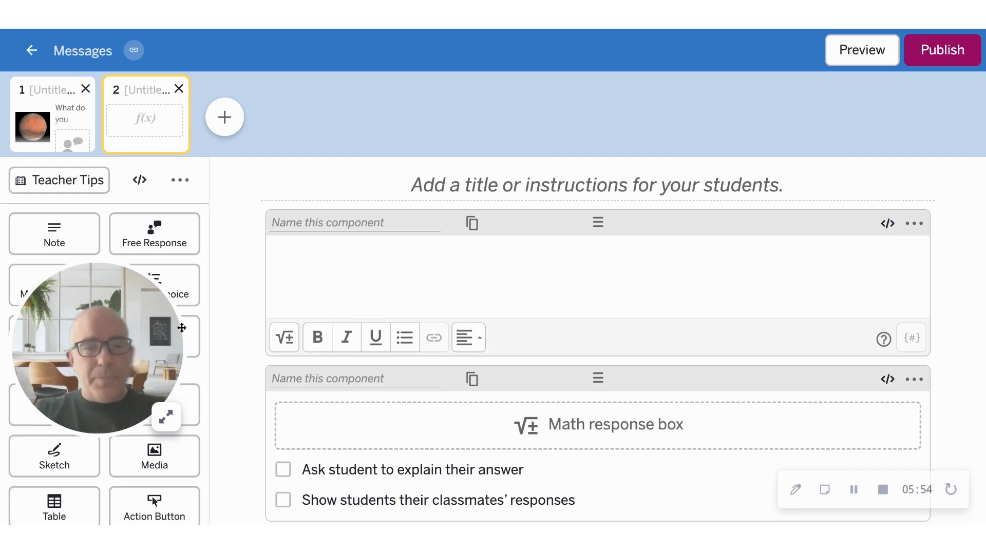
Enter "How many planets are there?" in the note and name the Math Response component input2.
{"action": "left_click", "coordinate": [336, 264]}
{"action": "type", "text": "How"}
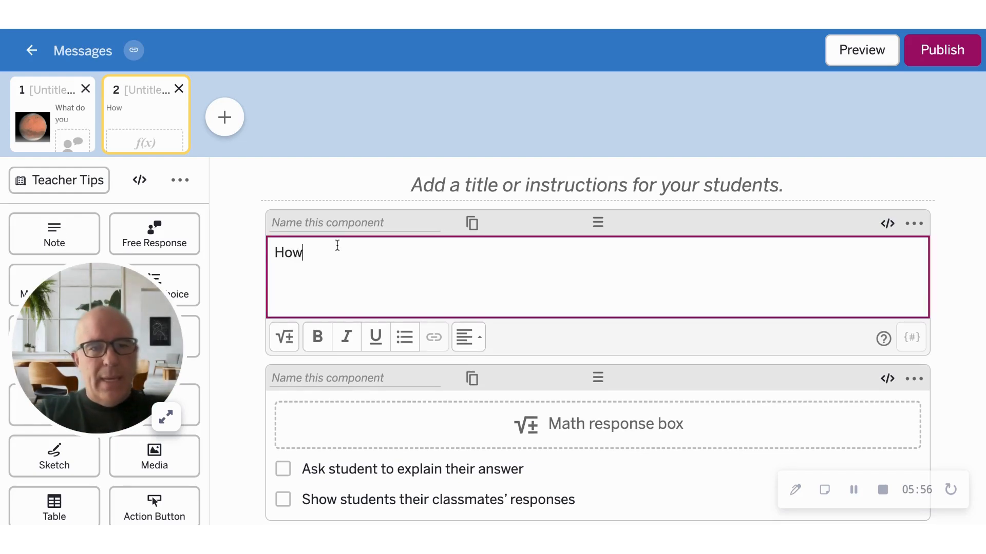
{"action": "type", "text": " many planets are there?"}
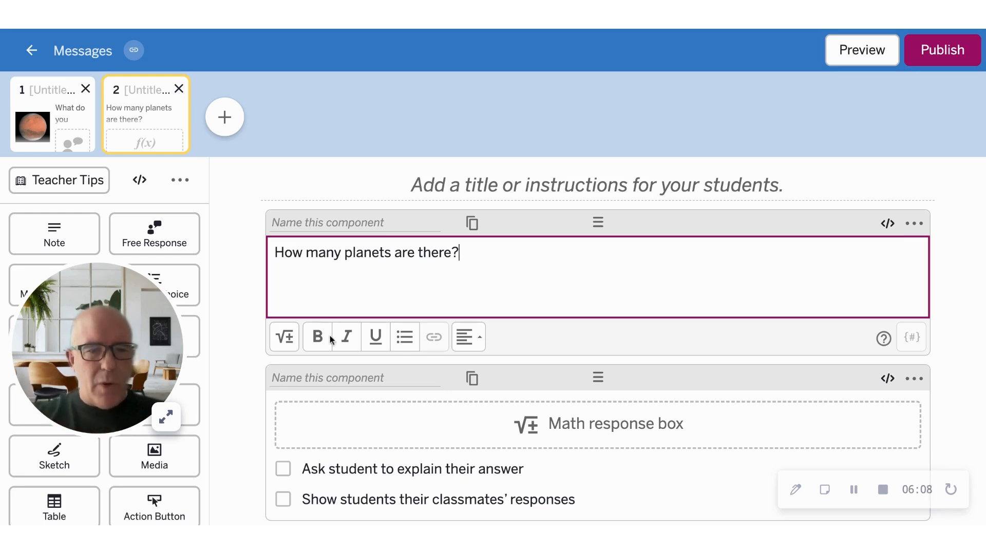
{"action": "left_click", "coordinate": [313, 379]}
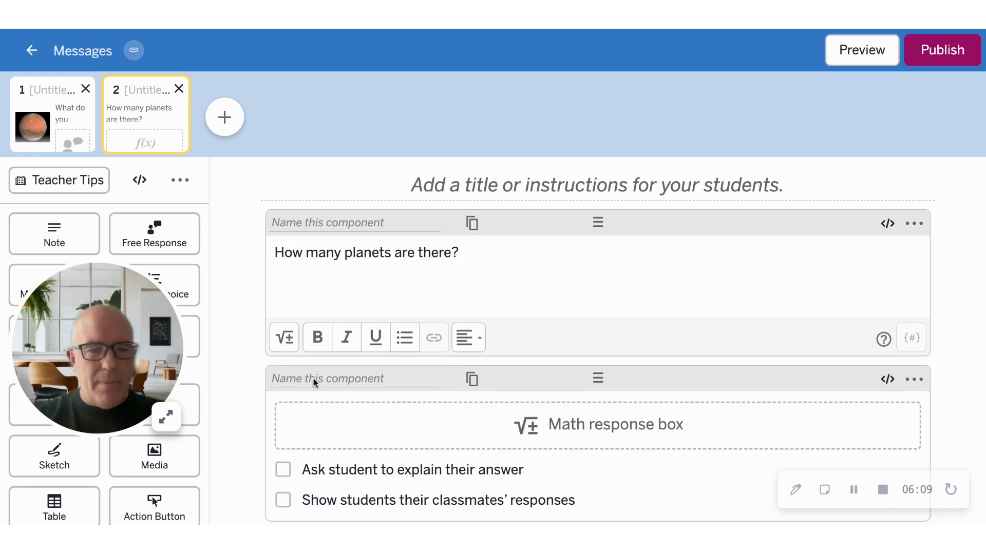
{"action": "left_click", "coordinate": [424, 388]}
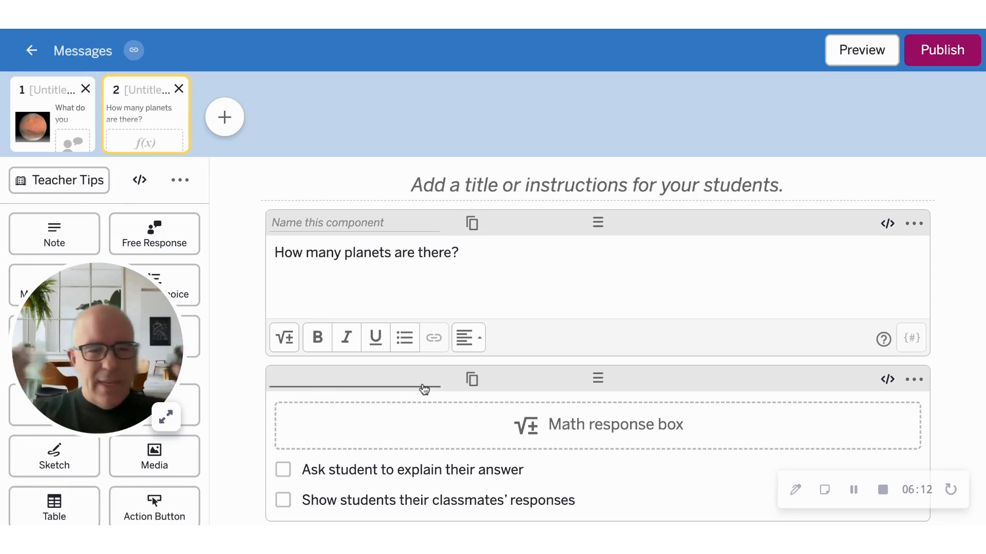
{"action": "type", "text": "input2"}
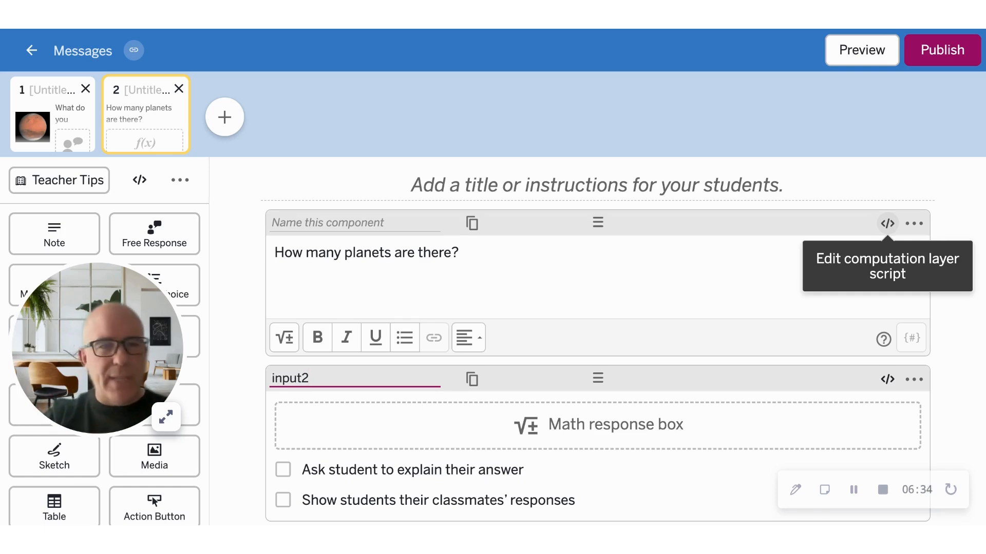
Open the second screen's note script and start a variable definition with "feedback=" on line 2.
{"action": "left_click", "coordinate": [887, 223]}
{"action": "left_click_drag", "start_coordinate": [155, 350], "coordinate": [873, 375]}
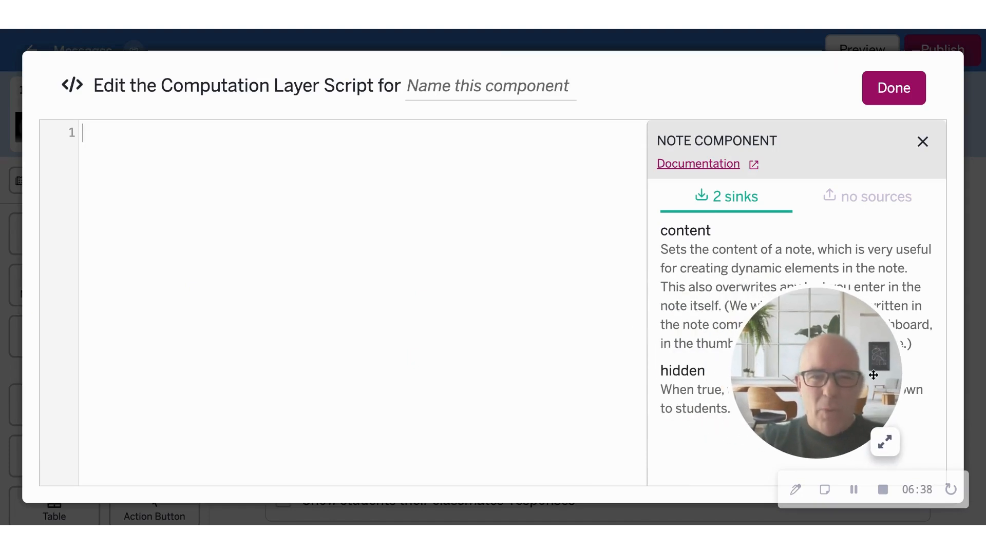
{"action": "key", "text": "Return"}
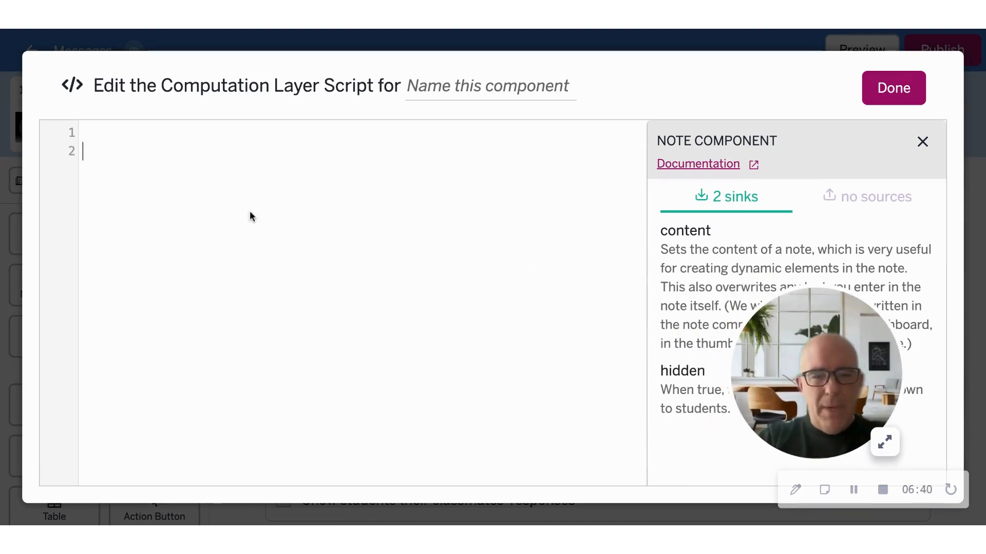
{"action": "type", "text": "feed"}
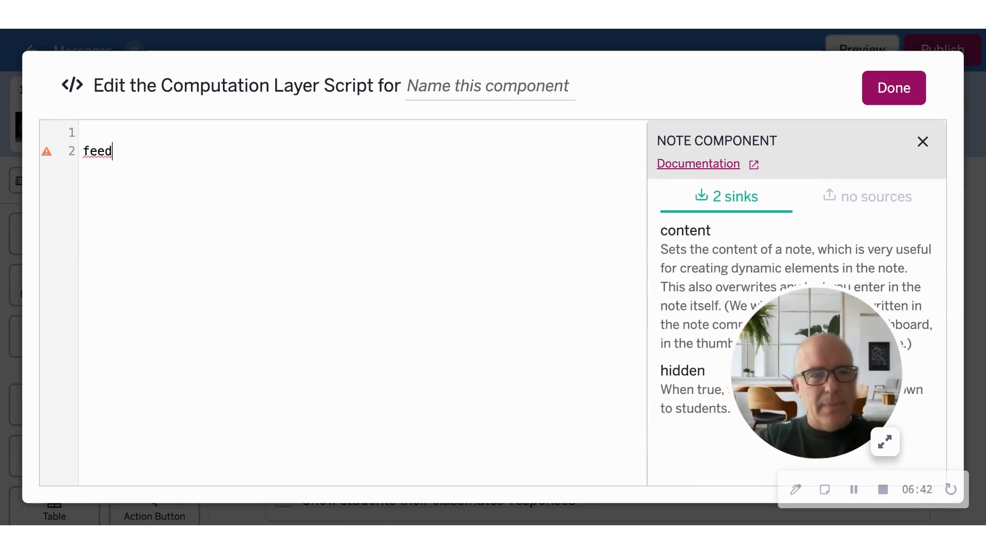
{"action": "type", "text": "back="}
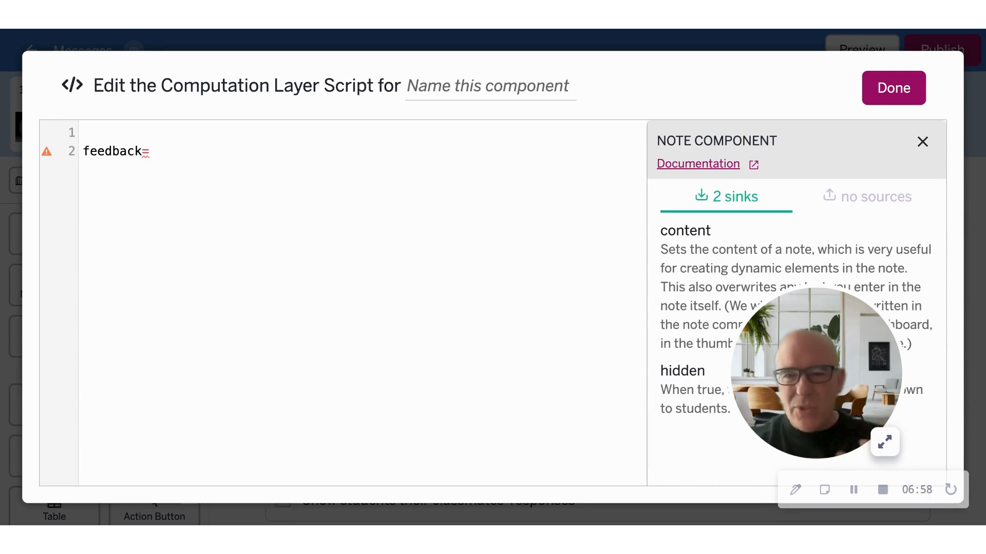
{"action": "key", "text": "Return"}
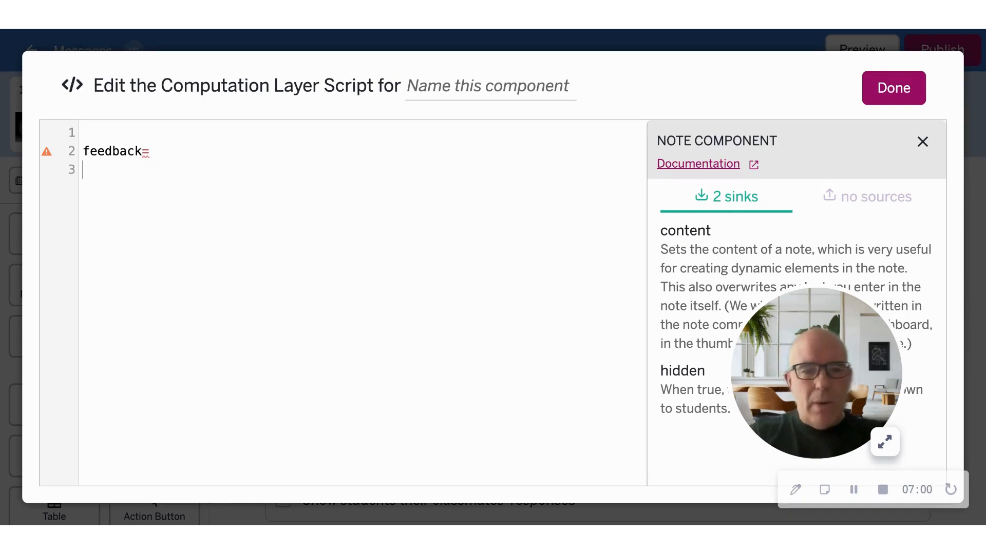
Add the condition "when input2.numericValue<8" with the result "⬆️" on line 3 of the feedback definition.
{"action": "type", "text": "whe"}
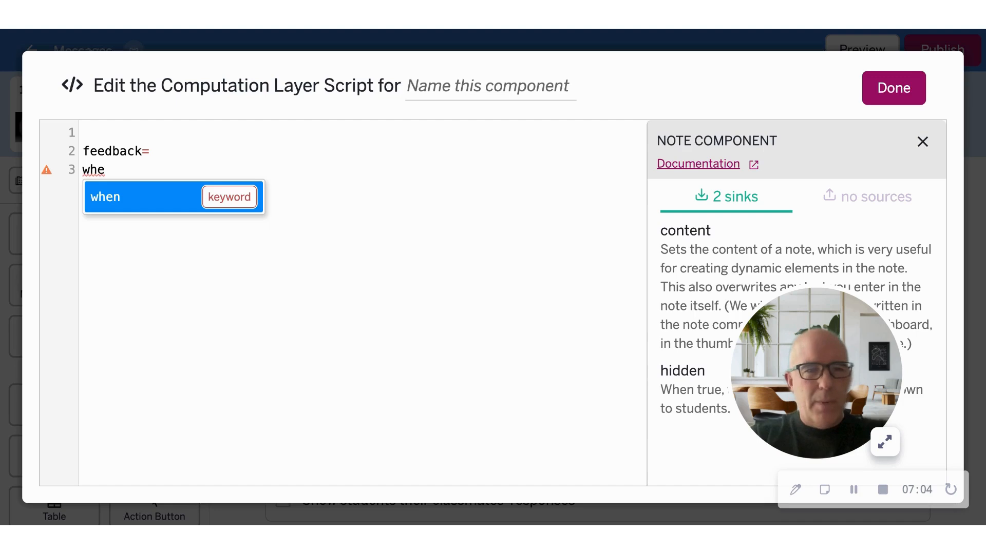
{"action": "type", "text": "n input2"}
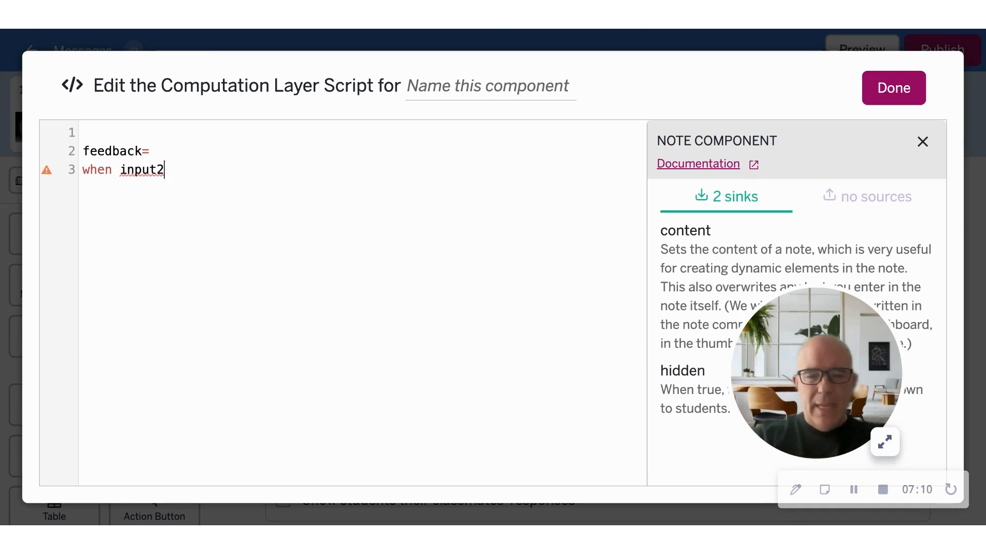
{"action": "type", "text": "."}
{"action": "key", "text": "Down"}
{"action": "key", "text": "Return"}
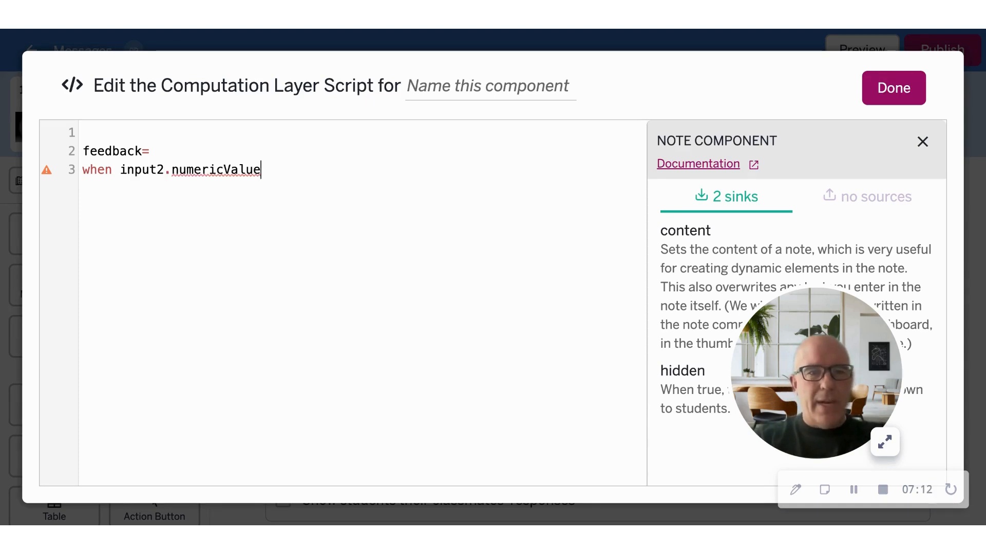
{"action": "type", "text": "<8 "}
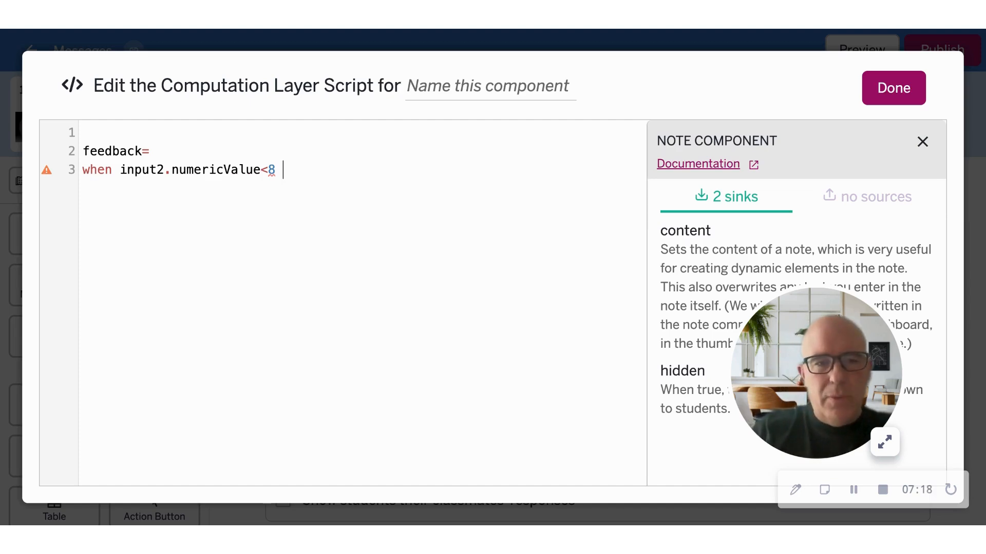
{"action": "type", "text": "\""}
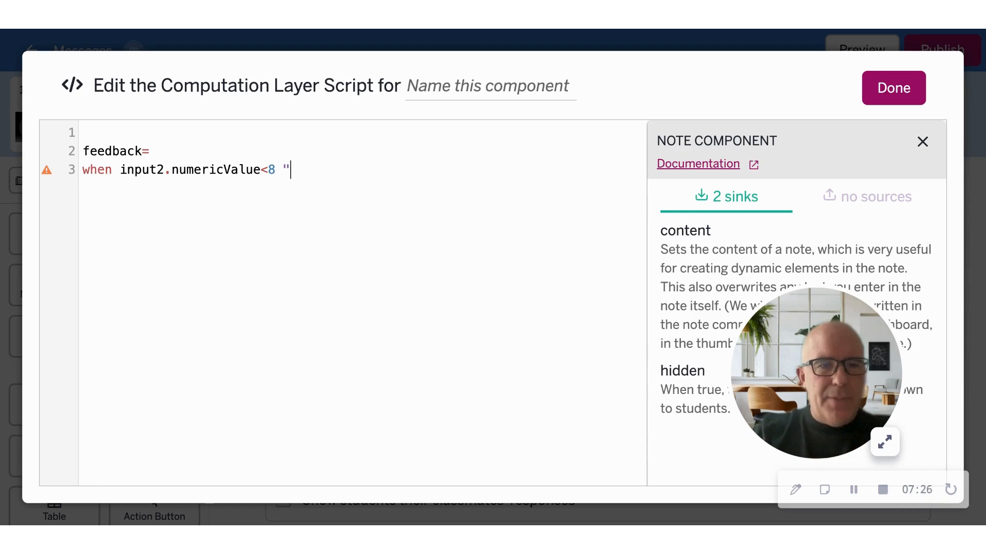
{"action": "type", "text": "⬆️"}
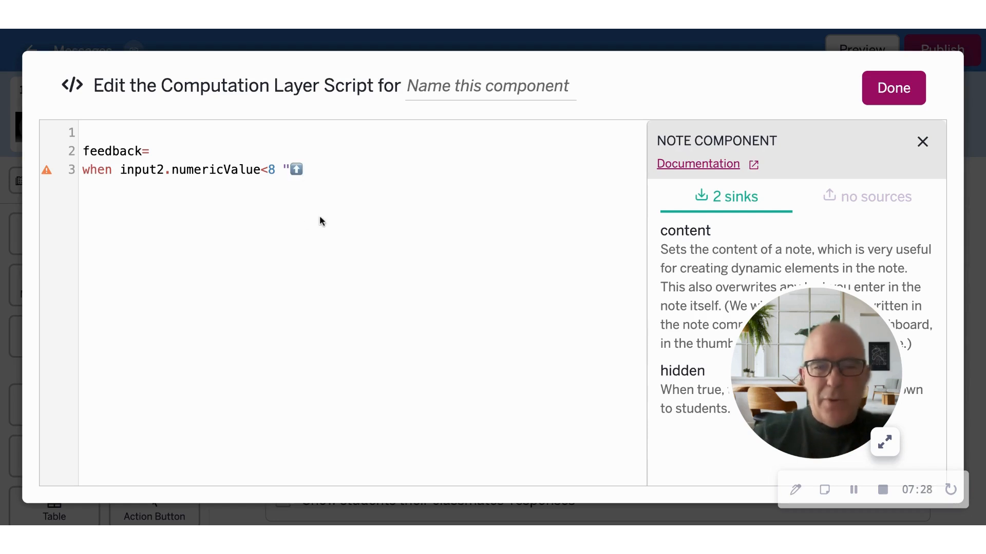
{"action": "type", "text": "\""}
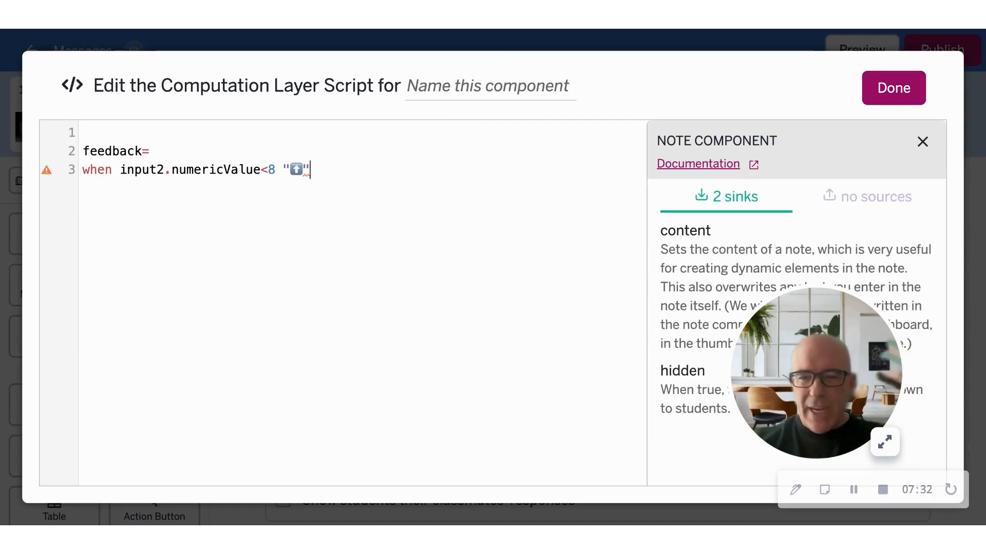
{"action": "key", "text": "Return"}
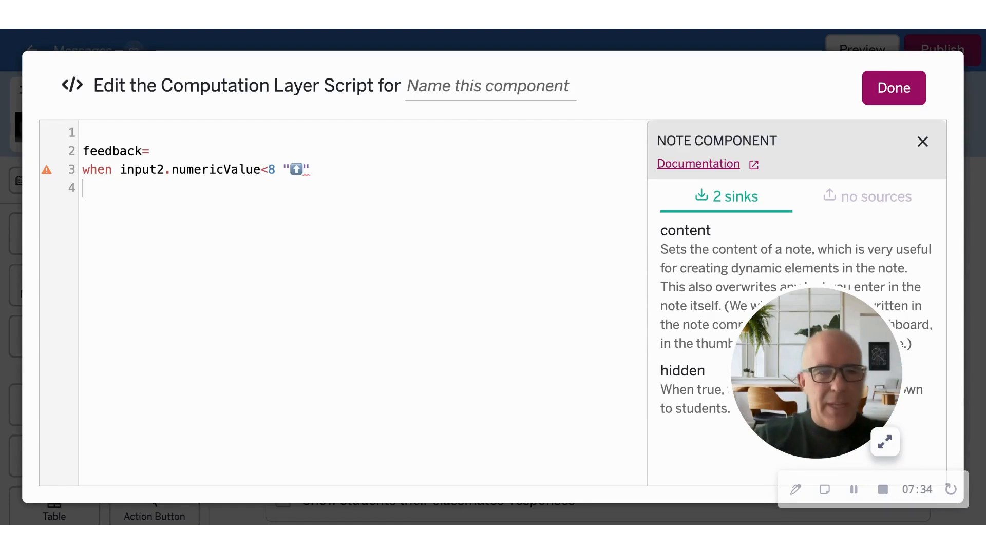
Add a second condition, "when input2.numericValue>8", with the result "⬇️" on line 4 of the script.
{"action": "type", "text": "when "}
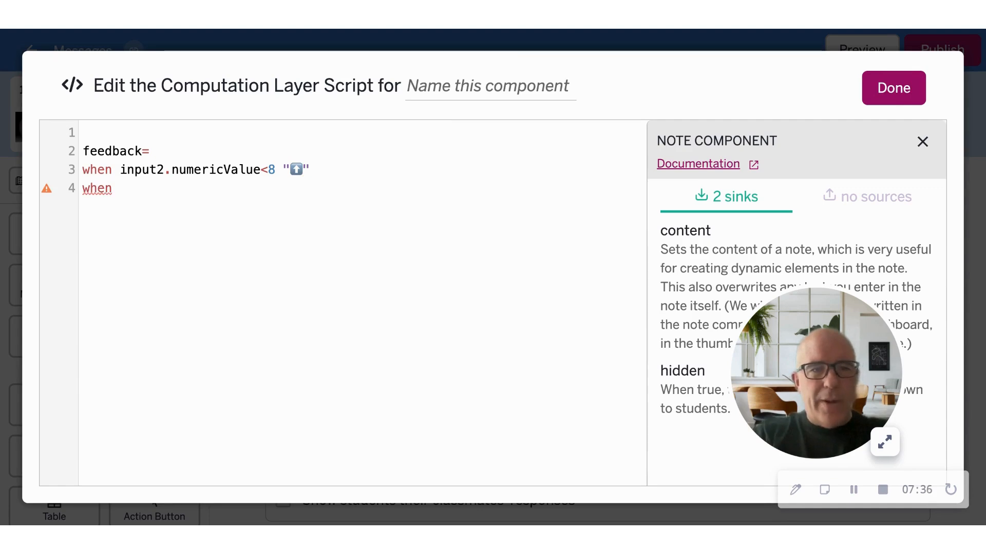
{"action": "type", "text": "input2"}
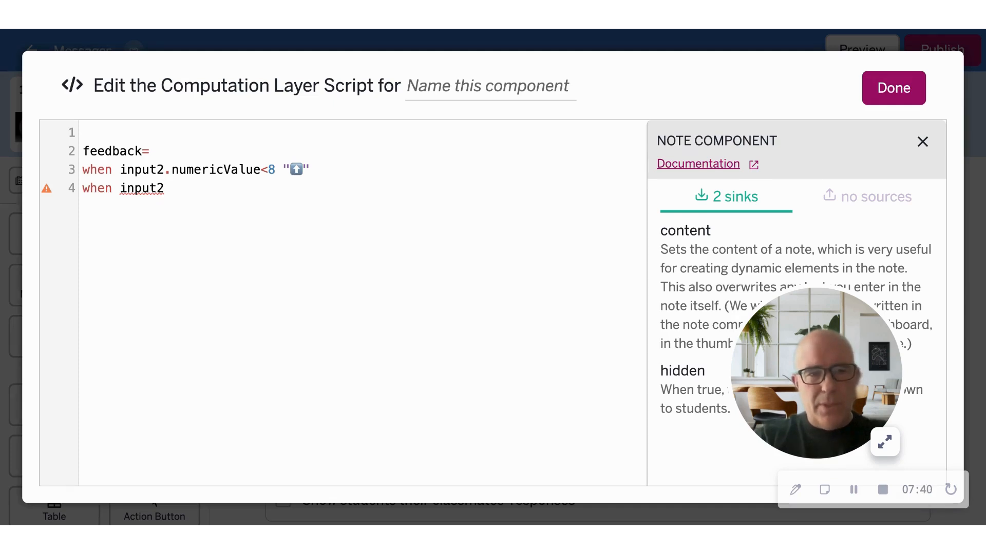
{"action": "type", "text": "."}
{"action": "key", "text": "Down"}
{"action": "key", "text": "Return"}
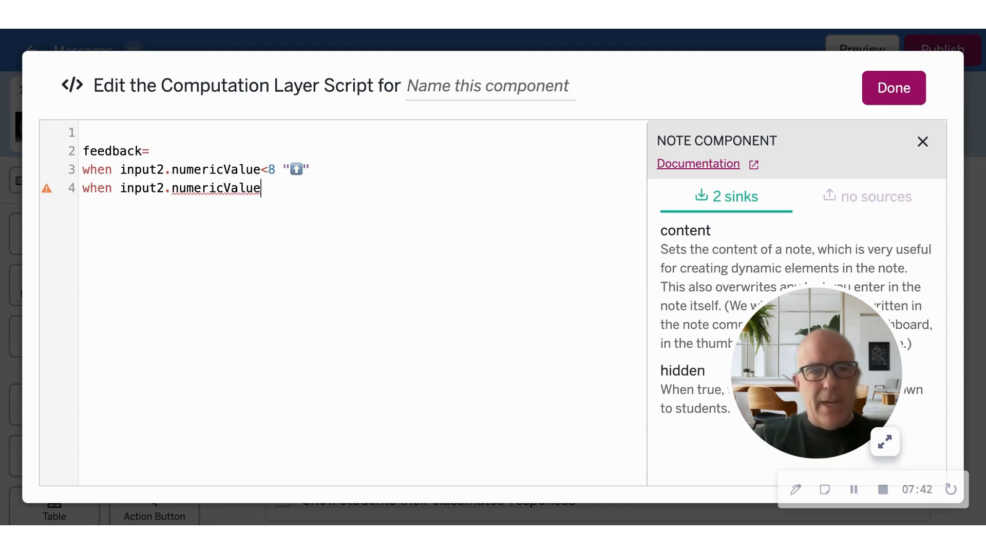
{"action": "type", "text": ">8 "}
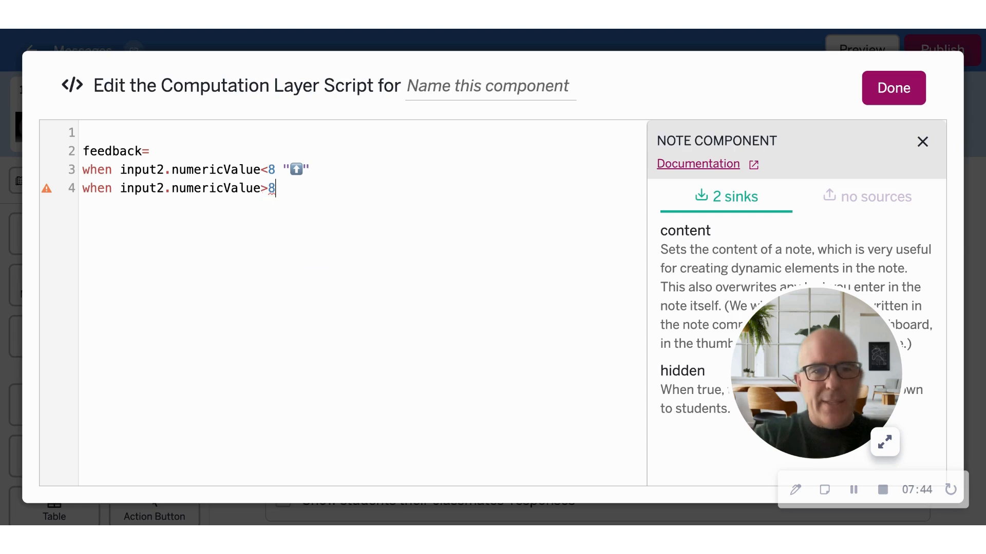
{"action": "type", "text": "\""}
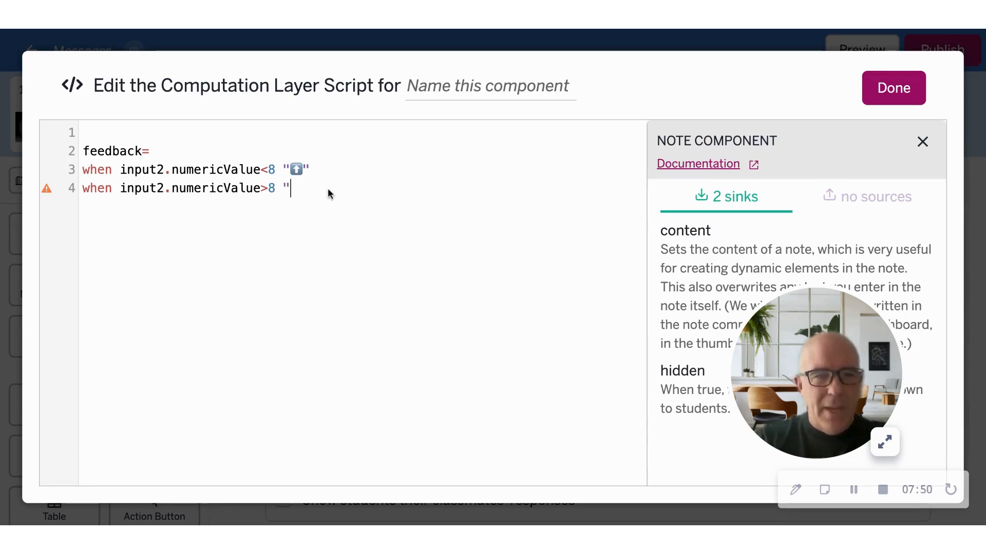
{"action": "type", "text": "⬇️"}
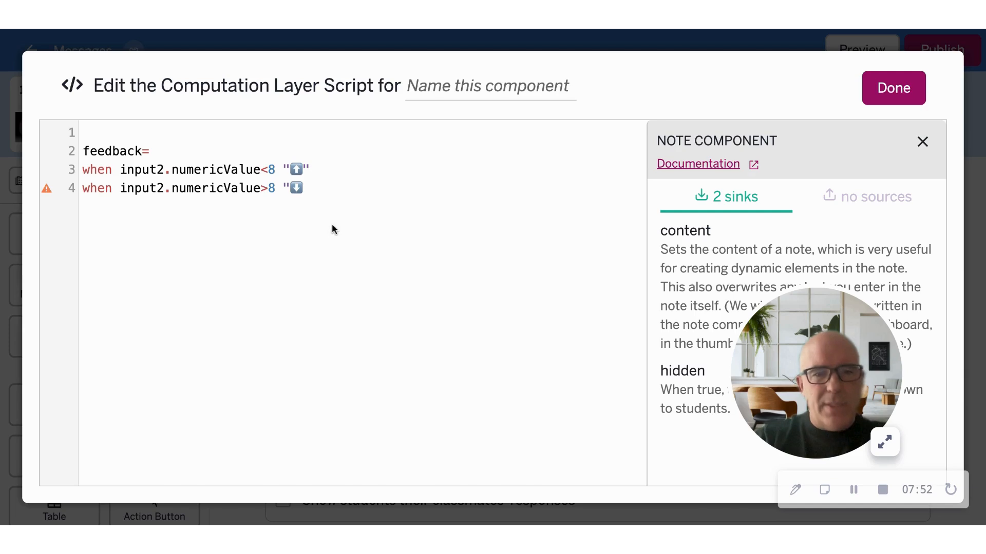
{"action": "type", "text": "\""}
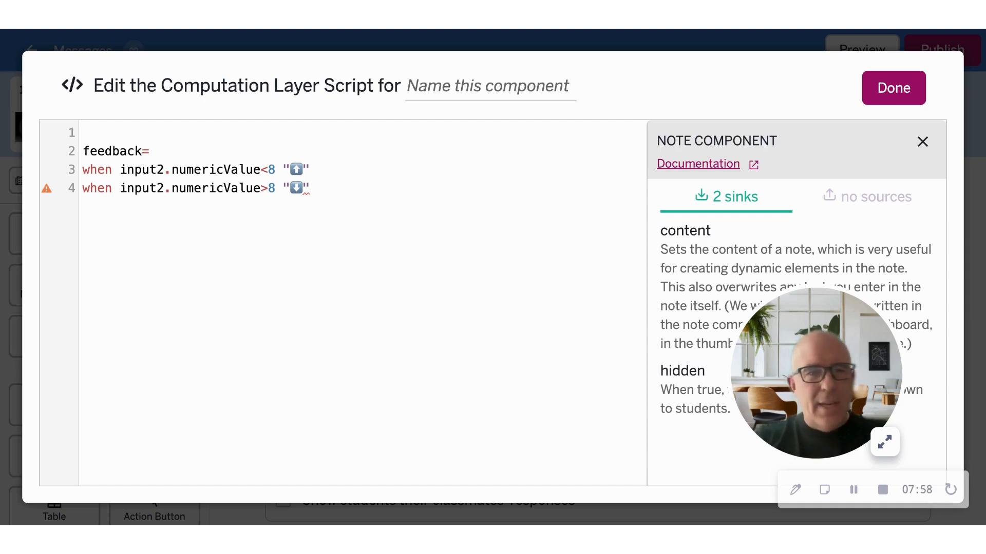
{"action": "key", "text": "Return"}
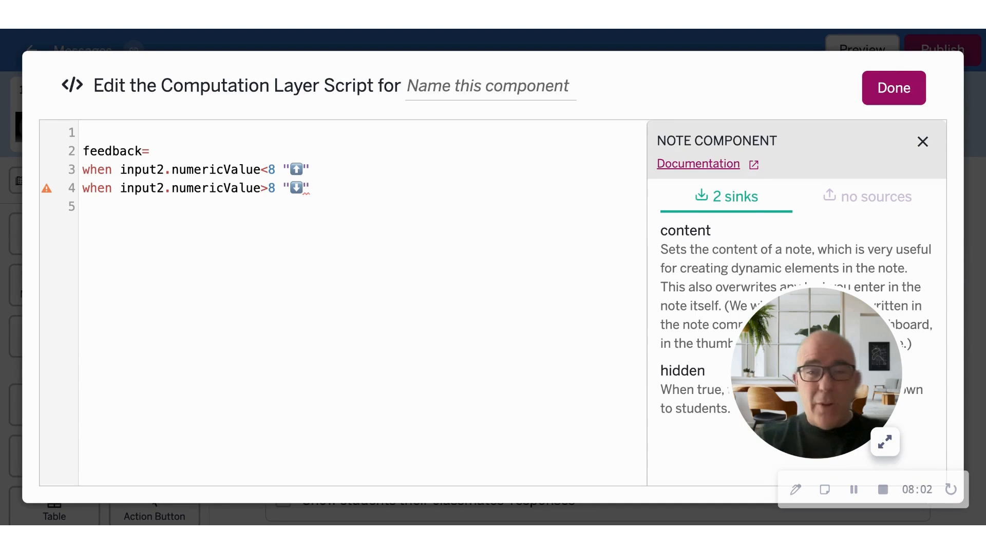
Add a third condition, "when input2.numericValue=8", with the result "😁" on line 5 of the script.
{"action": "type", "text": "when in"}
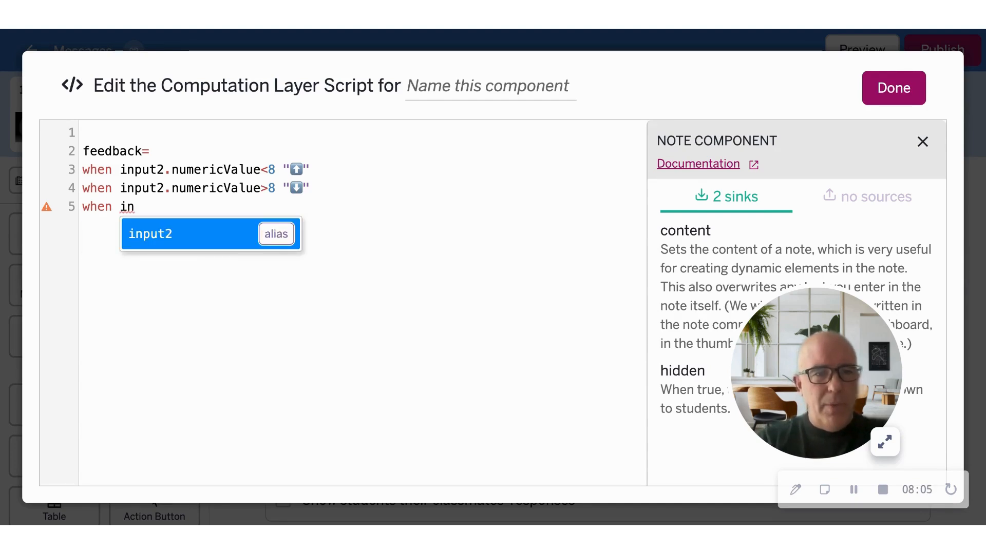
{"action": "key", "text": "Tab"}
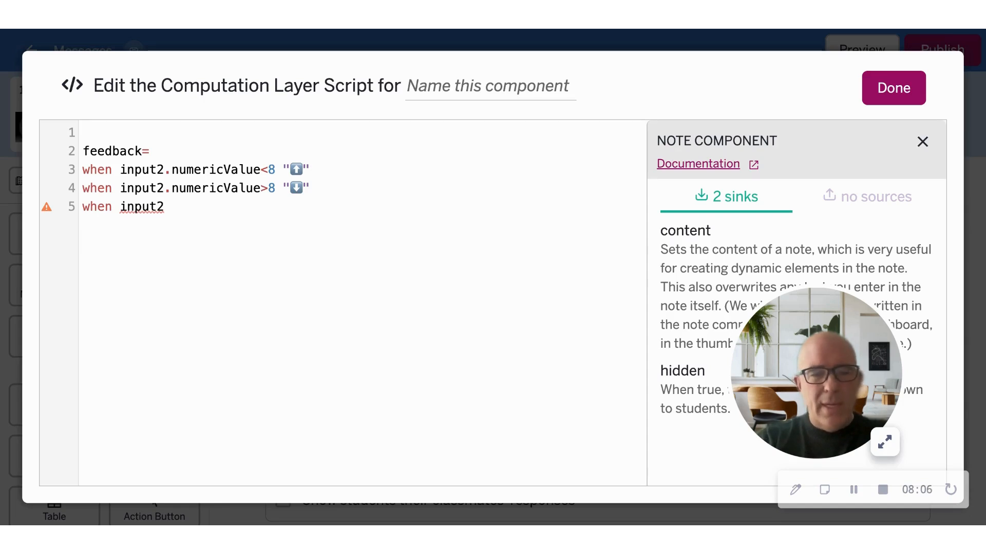
{"action": "type", "text": "."}
{"action": "key", "text": "Down"}
{"action": "key", "text": "Tab"}
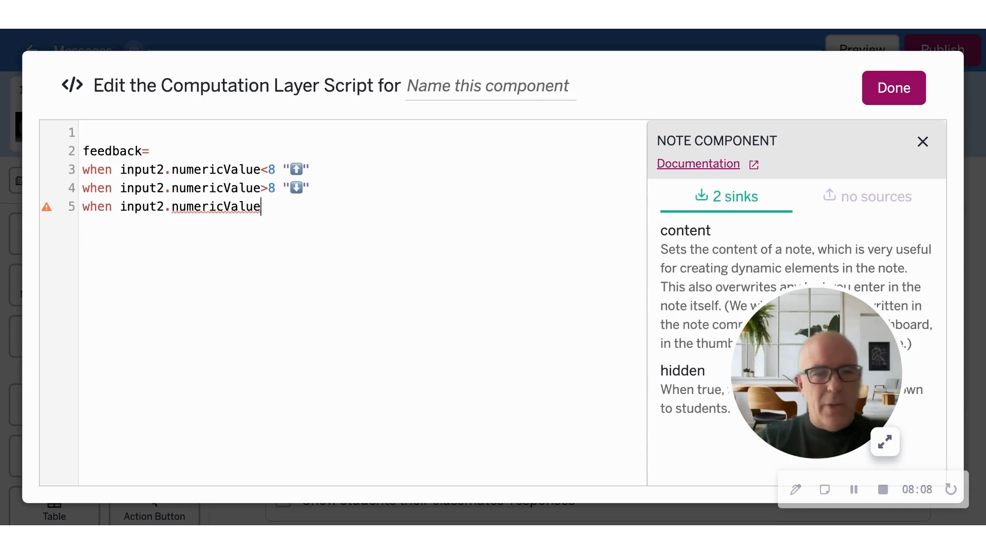
{"action": "type", "text": "=8 "}
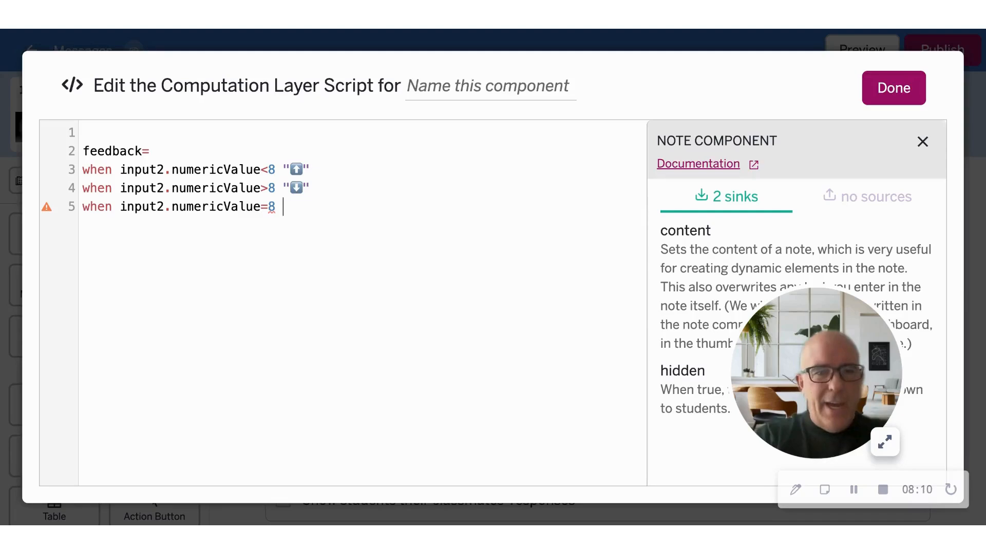
{"action": "type", "text": "\""}
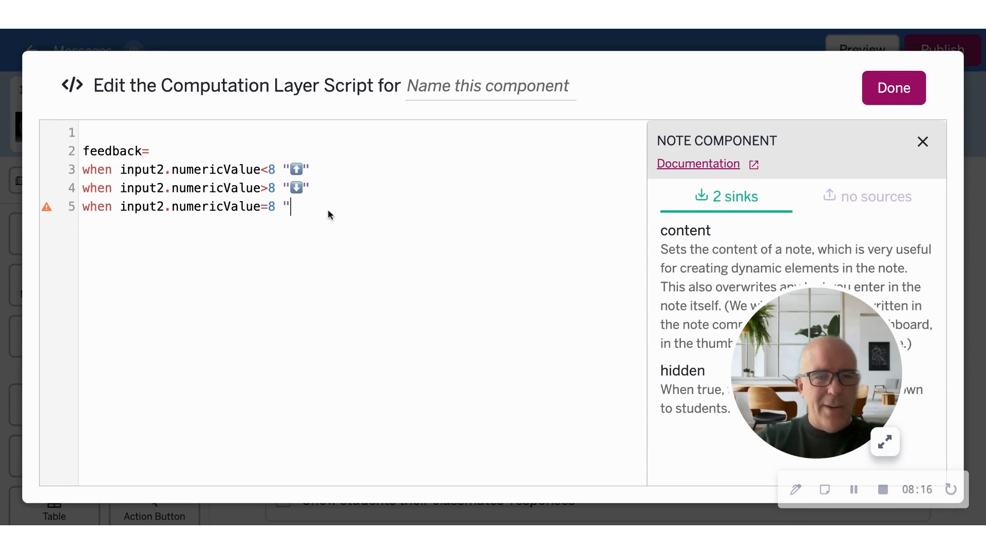
{"action": "type", "text": "😁"}
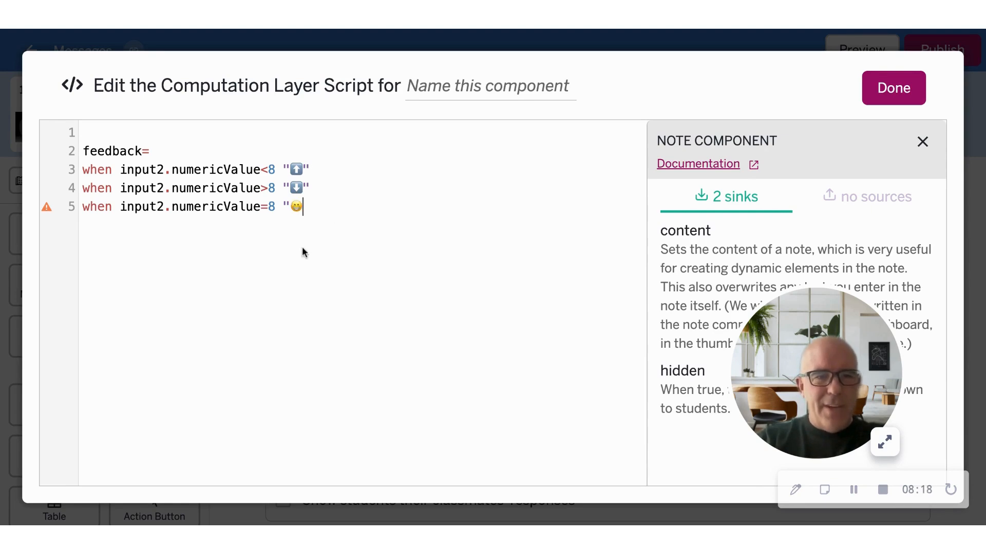
{"action": "type", "text": "\""}
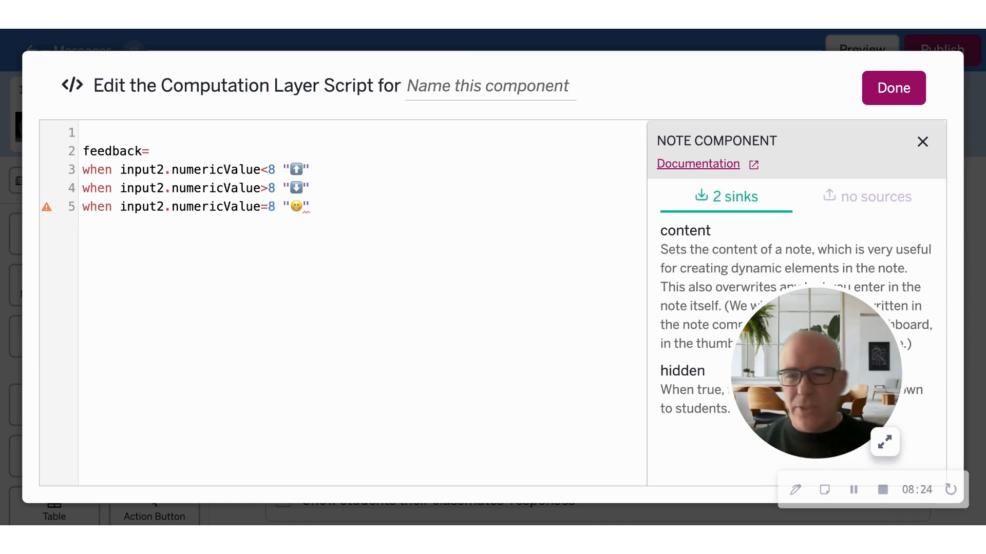
{"action": "key", "text": "Return"}
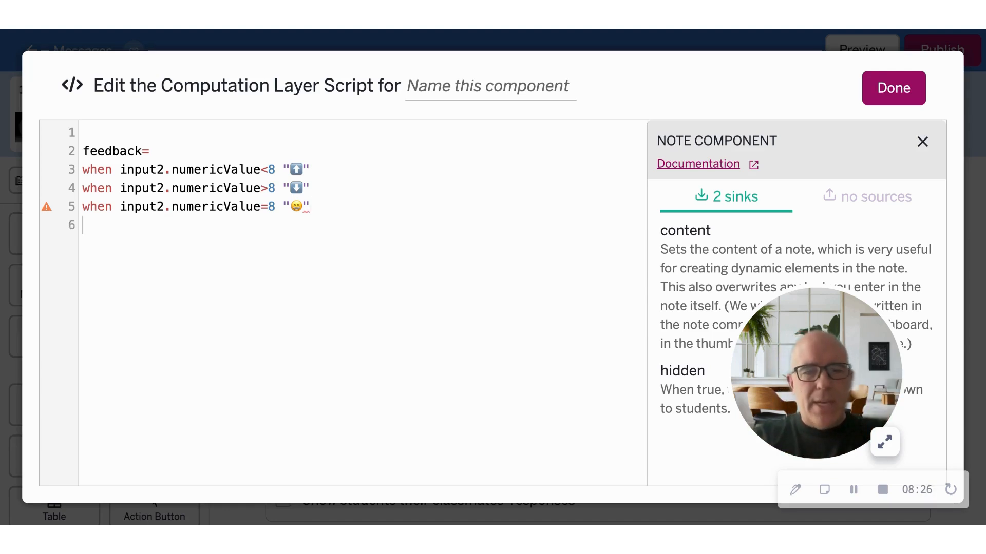
End the feedback definition with the fallback line otherwise "" and close the script editor.
{"action": "type", "text": "otherwise"}
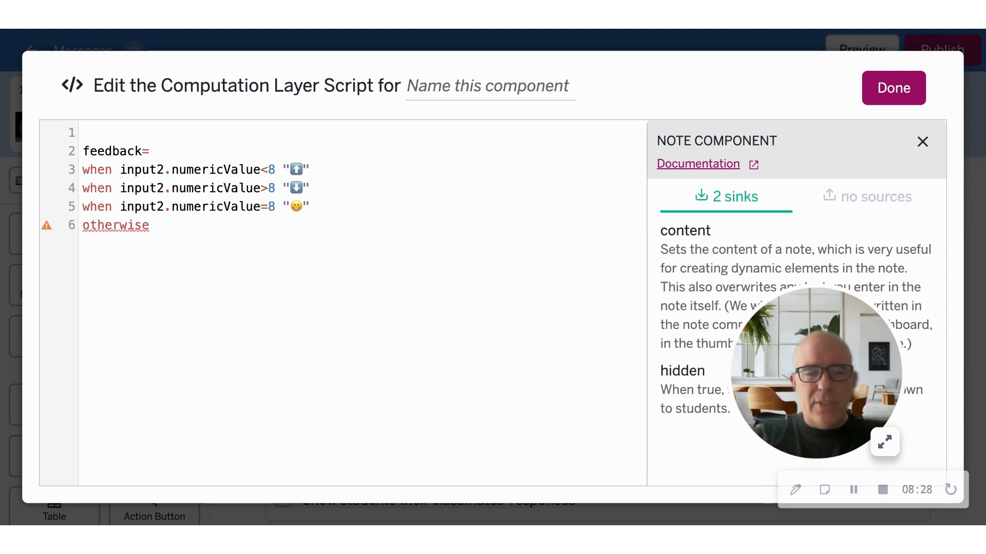
{"action": "type", "text": " \"\""}
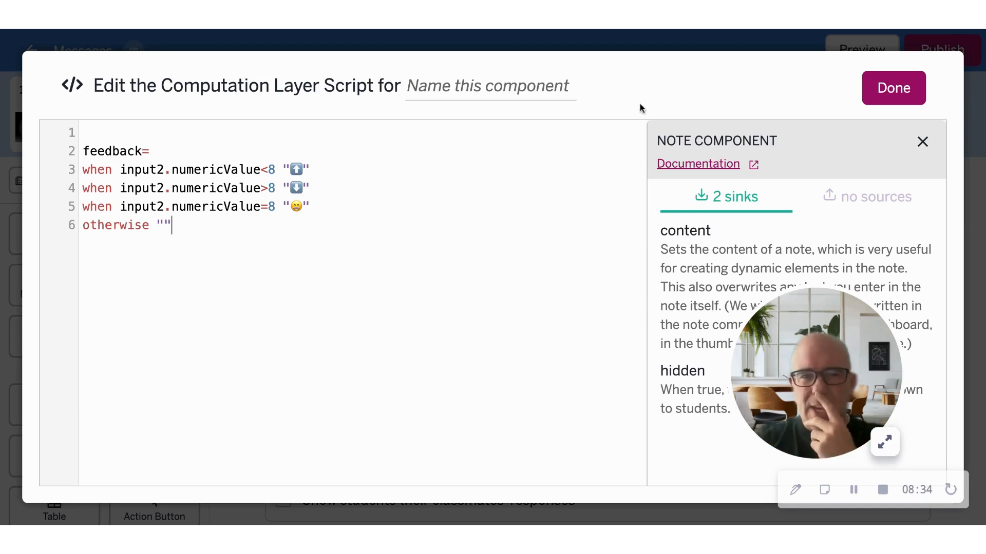
{"action": "left_click", "coordinate": [899, 101]}
Insert the feedback variable on a new line below "How many planets are there?" in the note.
{"action": "left_click_drag", "start_coordinate": [830, 355], "coordinate": [160, 351]}
{"action": "left_click", "coordinate": [484, 256]}
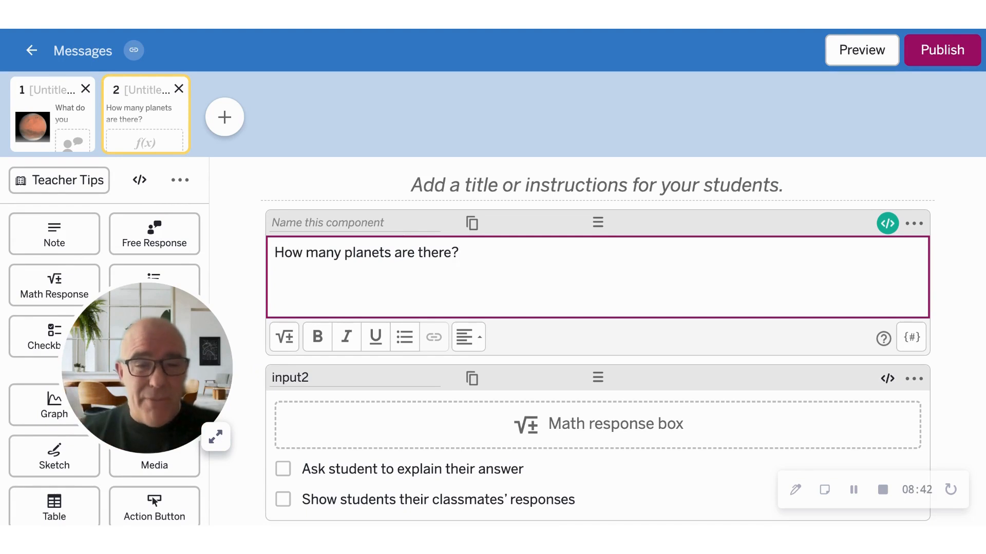
{"action": "key", "text": "Return"}
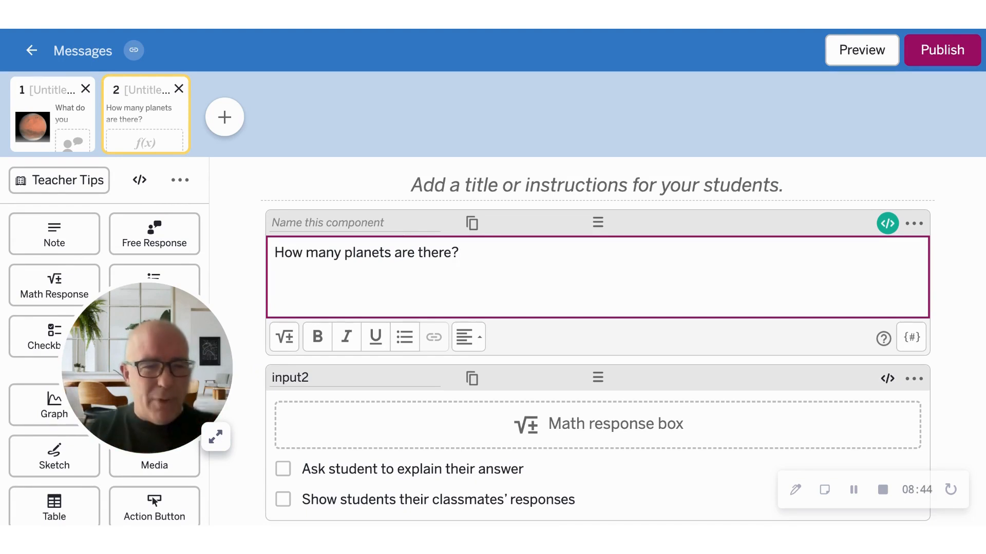
{"action": "left_click", "coordinate": [911, 342]}
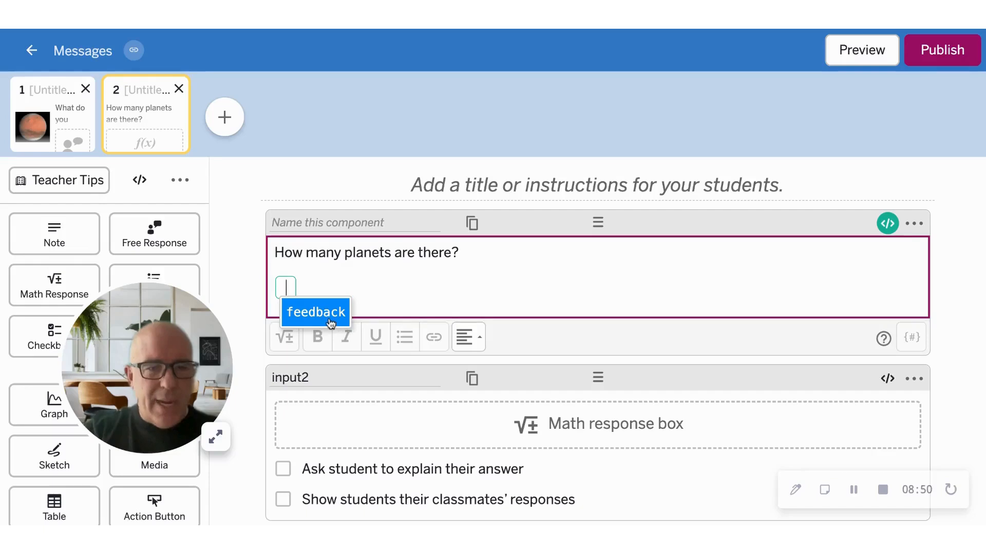
{"action": "left_click", "coordinate": [331, 322]}
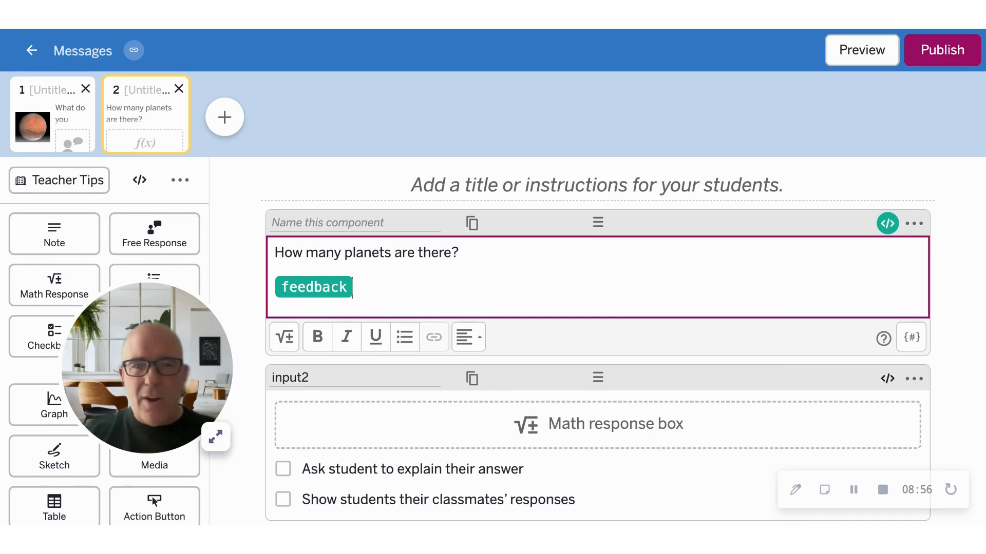
Preview the planets screen as a student and test the feedback with the answers 2 and 10.
{"action": "left_click", "coordinate": [858, 65]}
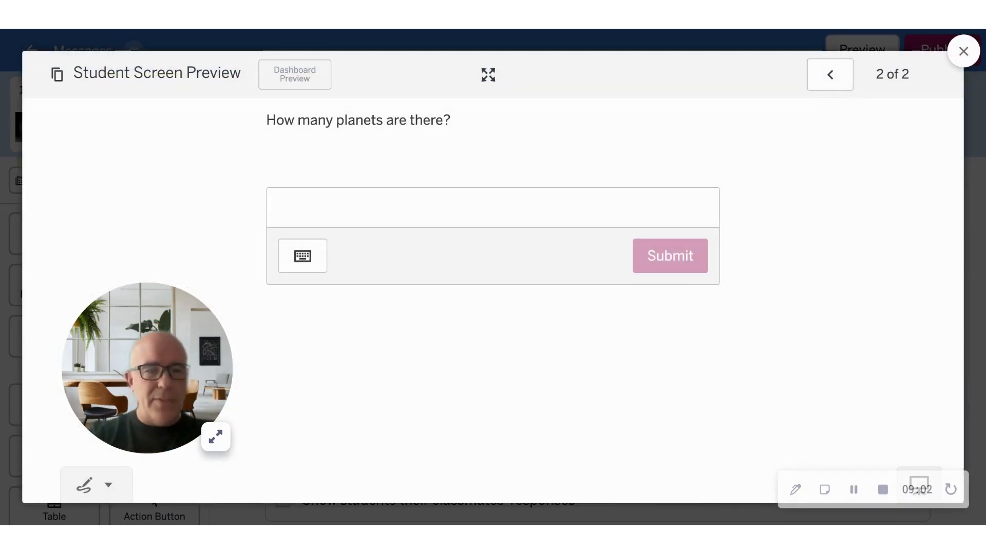
{"action": "left_click", "coordinate": [462, 217]}
{"action": "left_click", "coordinate": [462, 216]}
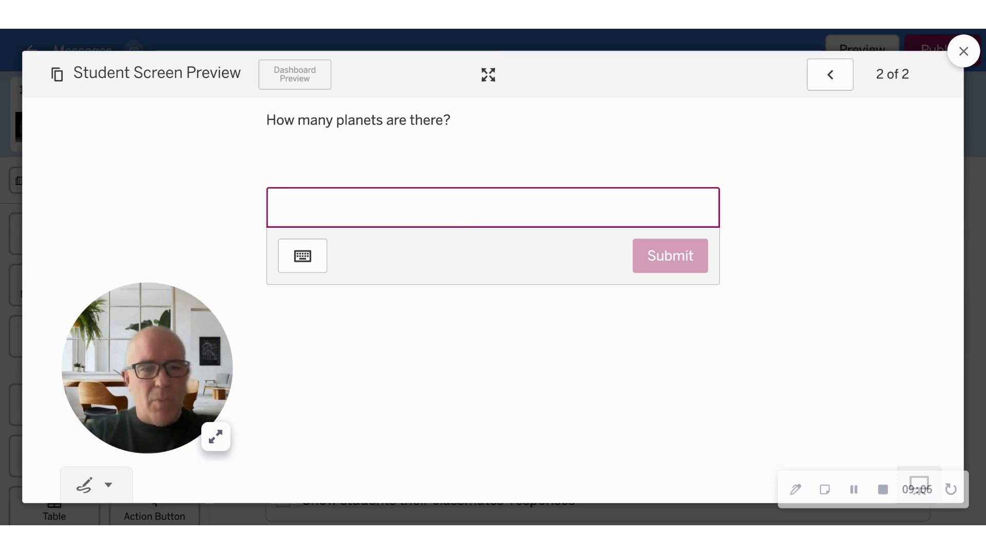
{"action": "type", "text": "2"}
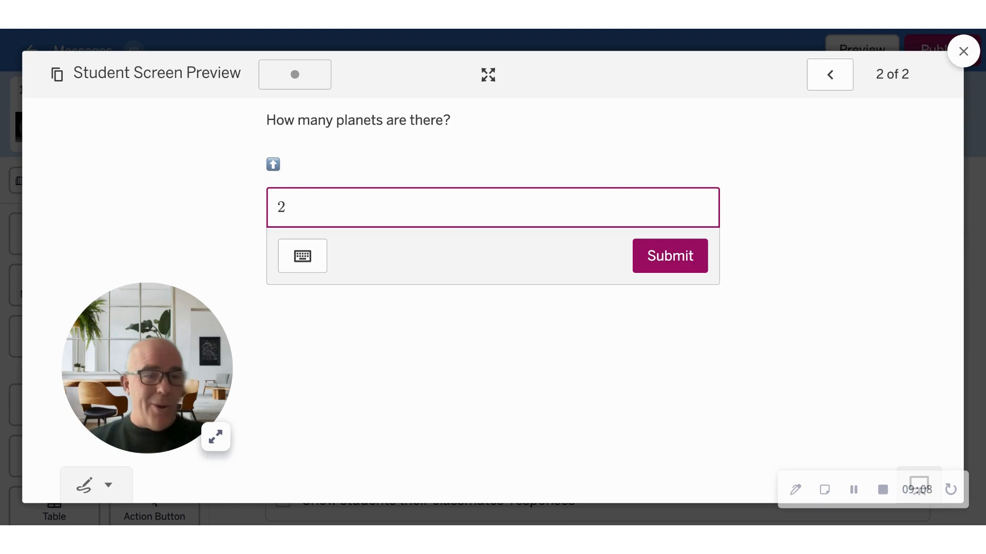
{"action": "key", "text": "BackSpace"}
{"action": "type", "text": "10"}
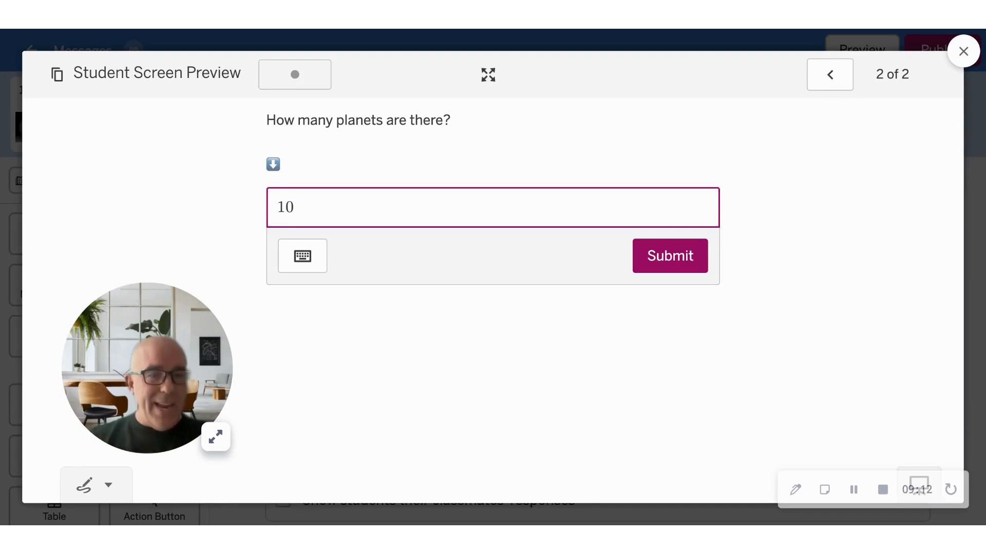
Test the planets question with the answers 8 and 1, and close the student preview.
{"action": "key", "text": "BackSpace"}
{"action": "key", "text": "BackSpace"}
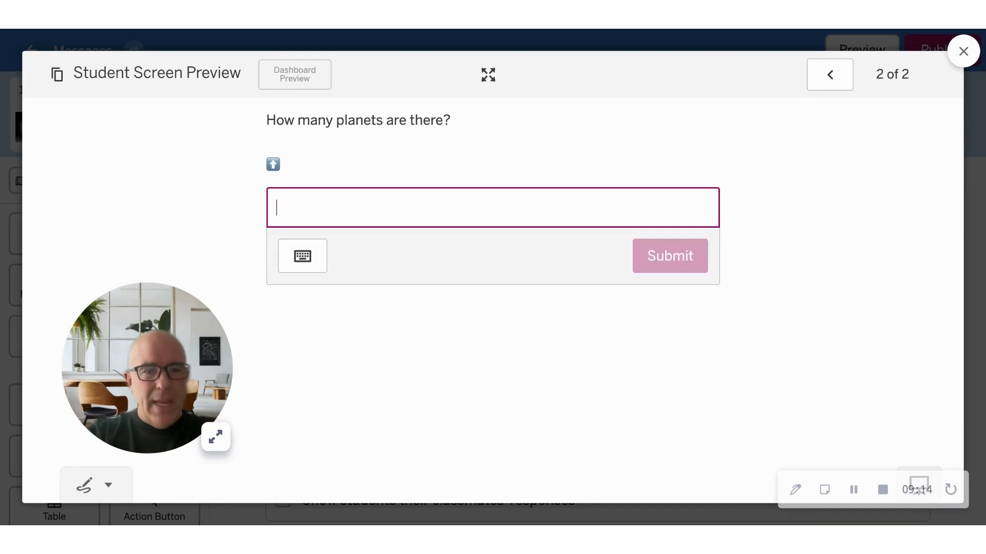
{"action": "type", "text": "8"}
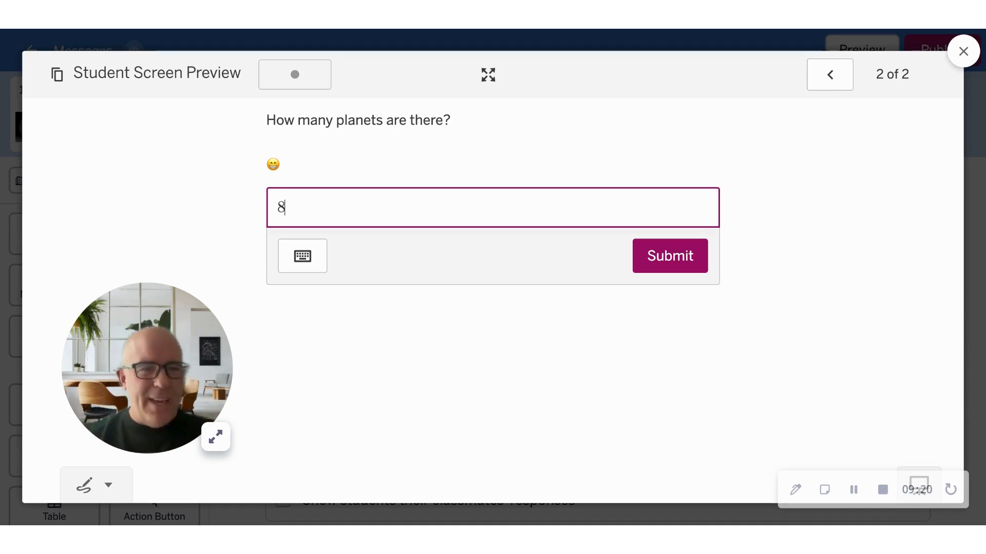
{"action": "key", "text": "BackSpace"}
{"action": "type", "text": "10"}
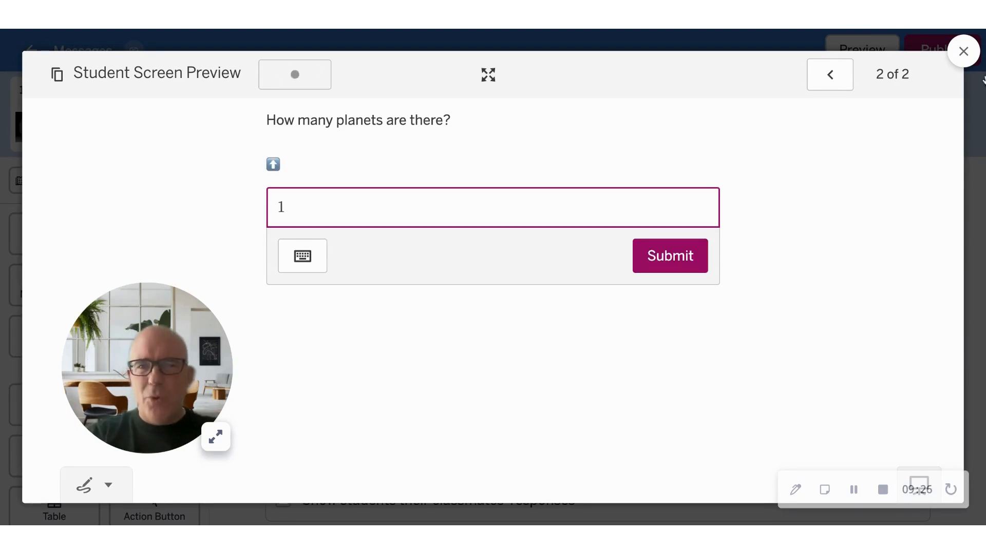
{"action": "left_click", "coordinate": [963, 51]}
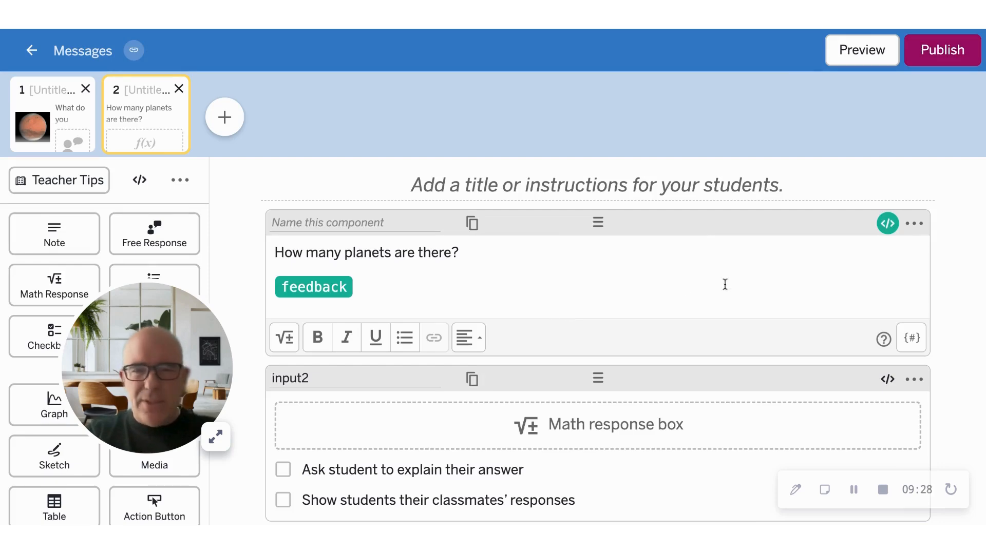
In the planets note's script, add "and input2.submitted" to the "when input2.numericValue<8" condition on line 3.
{"action": "left_click", "coordinate": [889, 226]}
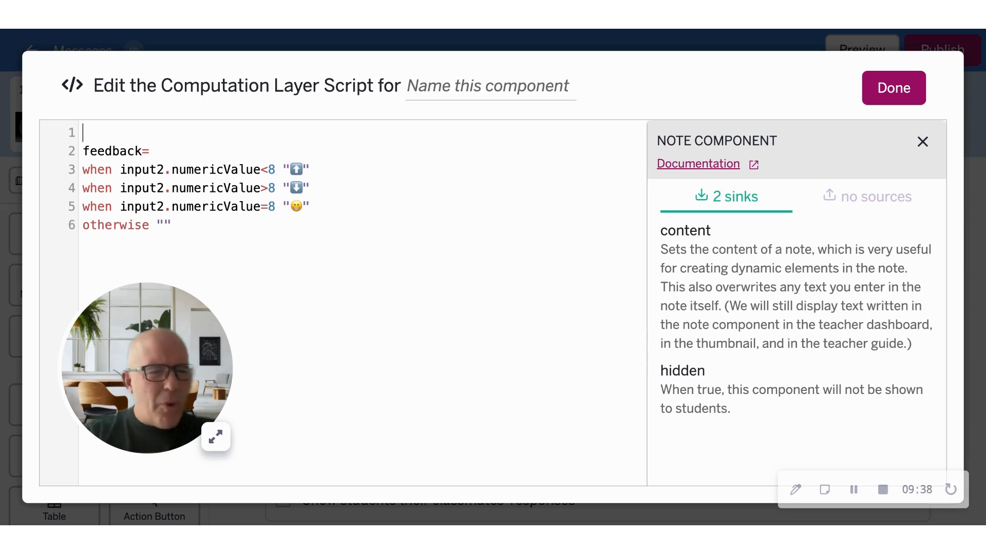
{"action": "left_click", "coordinate": [277, 169]}
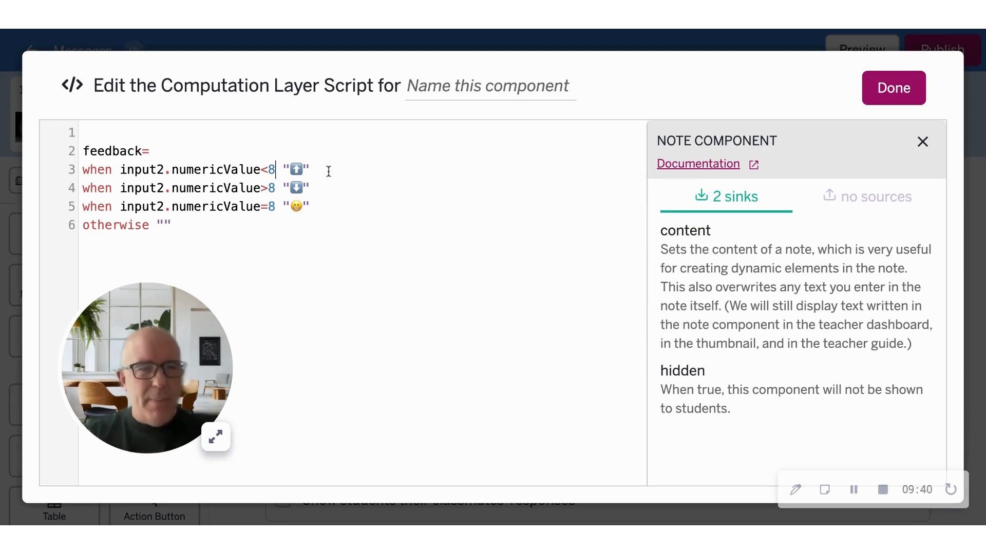
{"action": "type", "text": "a"}
{"action": "type", "text": "nd in"}
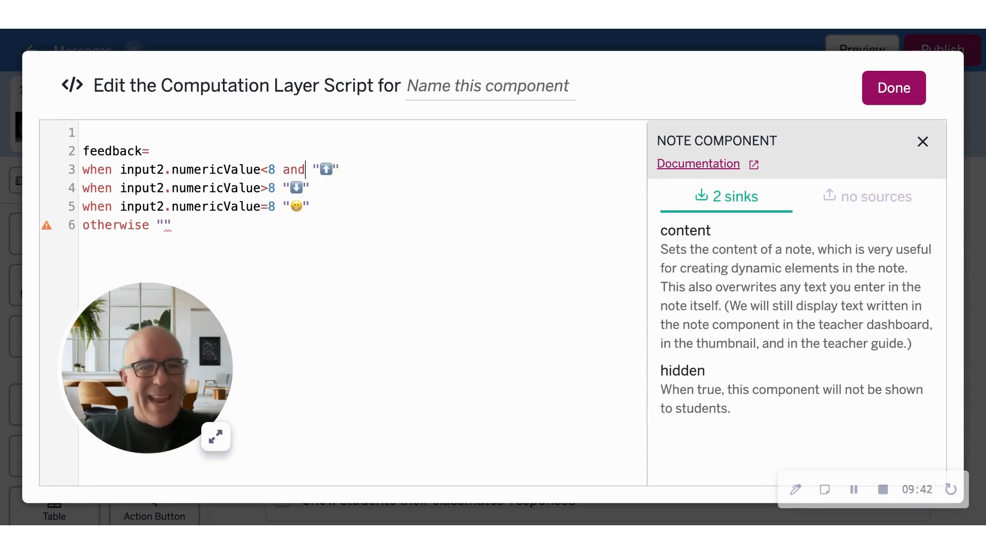
{"action": "key", "text": "Tab"}
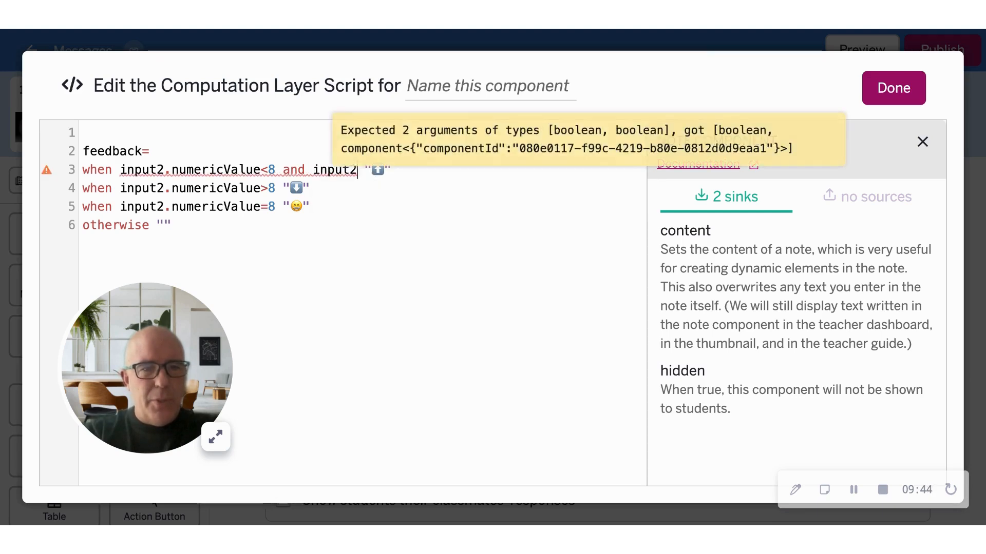
{"action": "type", "text": "."}
{"action": "key", "text": "Down"}
{"action": "key", "text": "Down"}
{"action": "key", "text": "Down"}
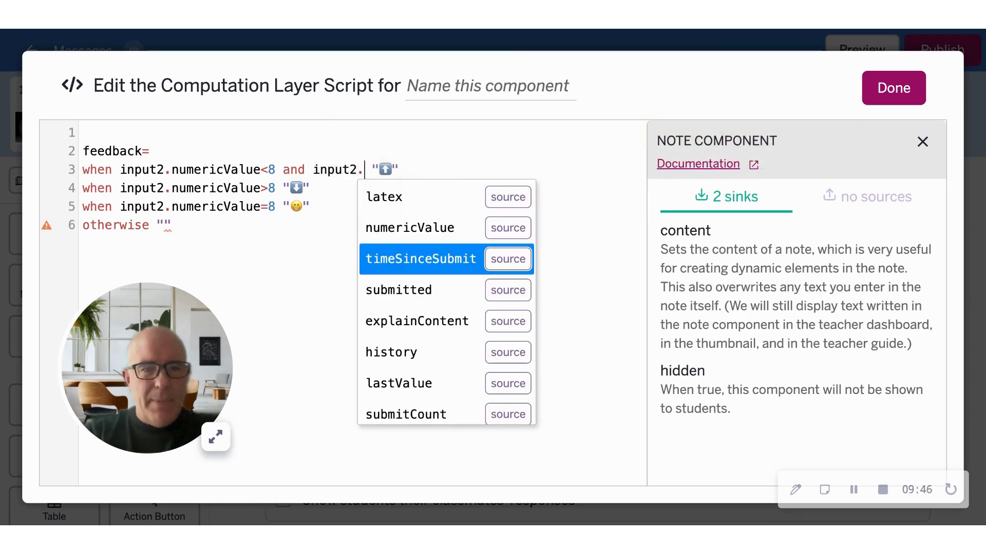
{"action": "key", "text": "Tab"}
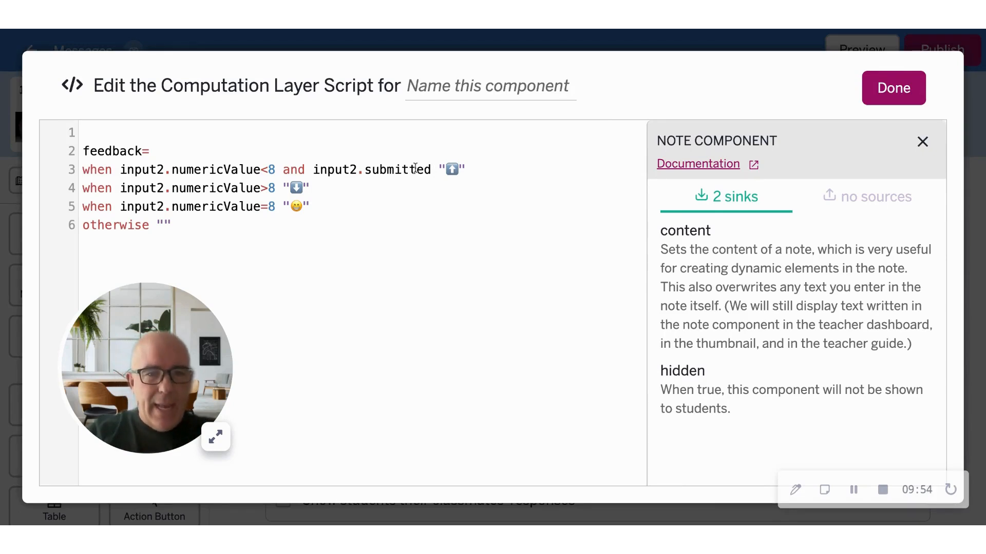
Copy "and input2.submitted" into the conditions on lines 4 and 5 before their emoji results, and finish editing the script.
{"action": "left_click_drag", "start_coordinate": [431, 169], "coordinate": [286, 170]}
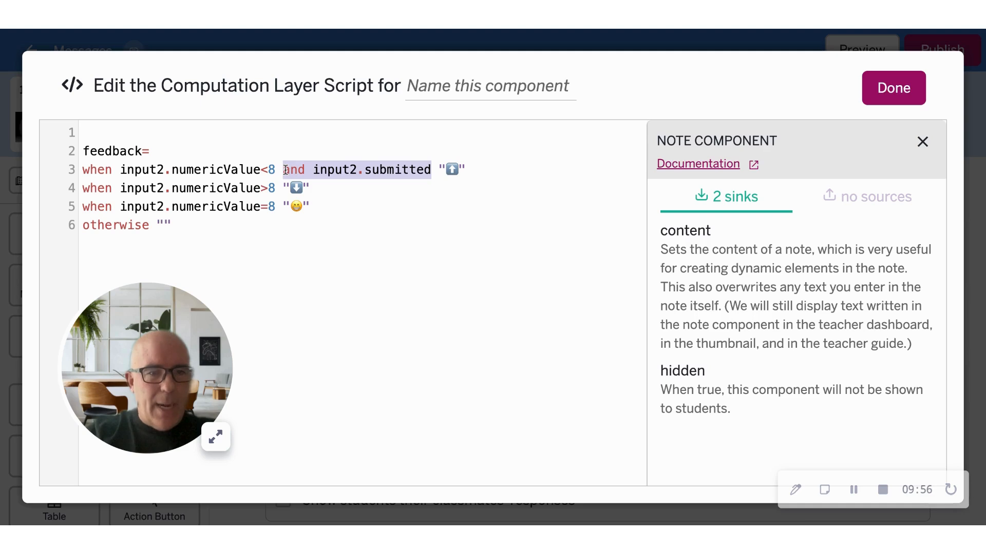
{"action": "key", "text": "ctrl+c"}
{"action": "left_click", "coordinate": [283, 188]}
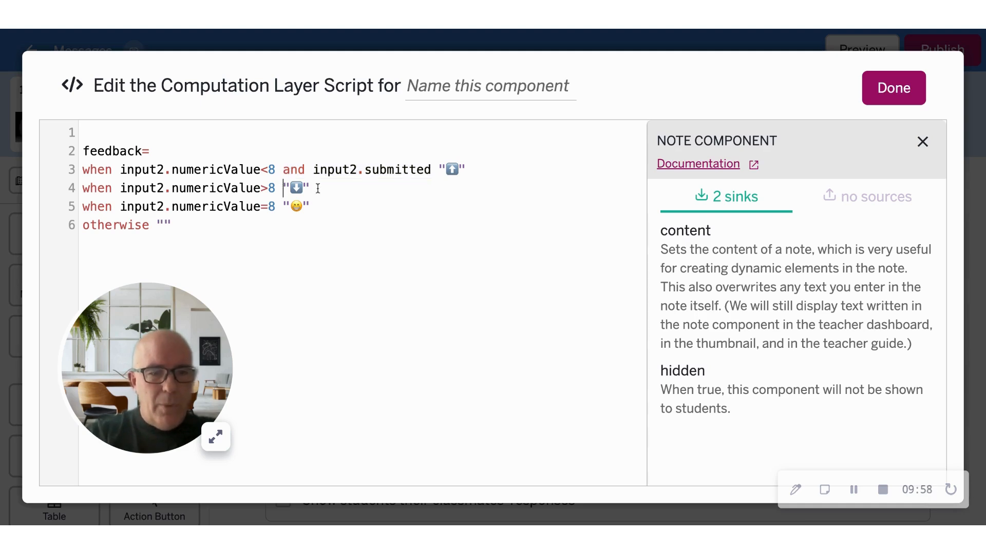
{"action": "key", "text": "ctrl+v"}
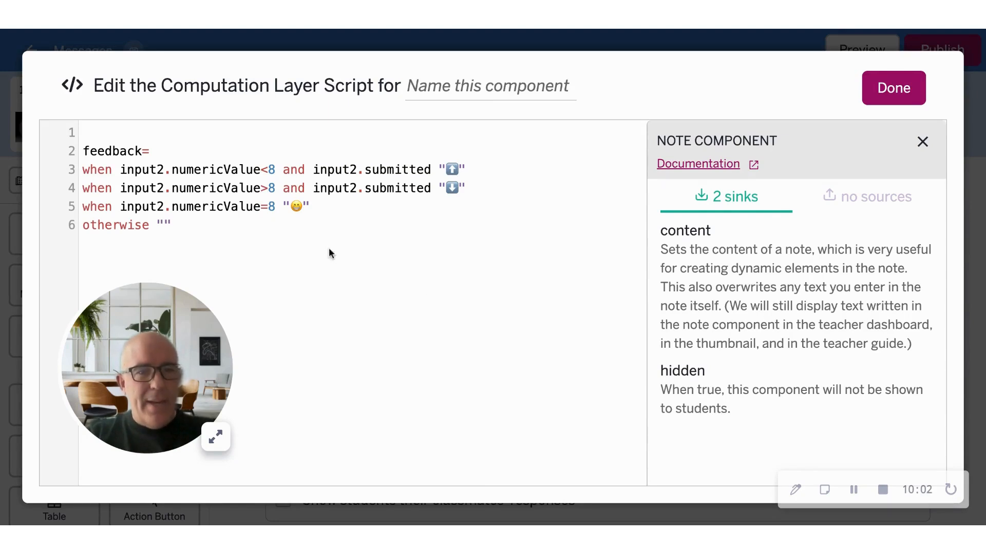
{"action": "left_click", "coordinate": [283, 207]}
{"action": "key", "text": "ctrl+v"}
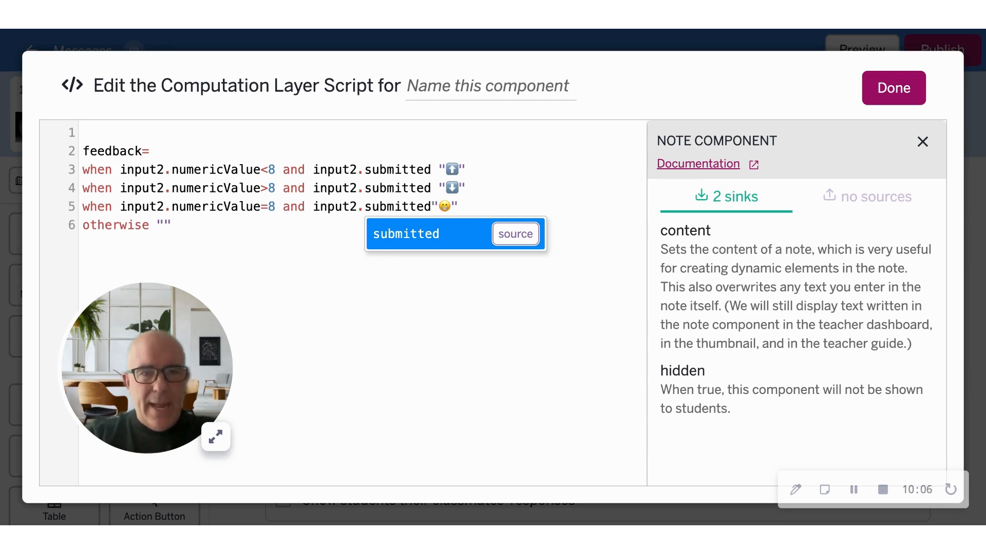
{"action": "left_click", "coordinate": [524, 195]}
{"action": "left_click", "coordinate": [439, 206]}
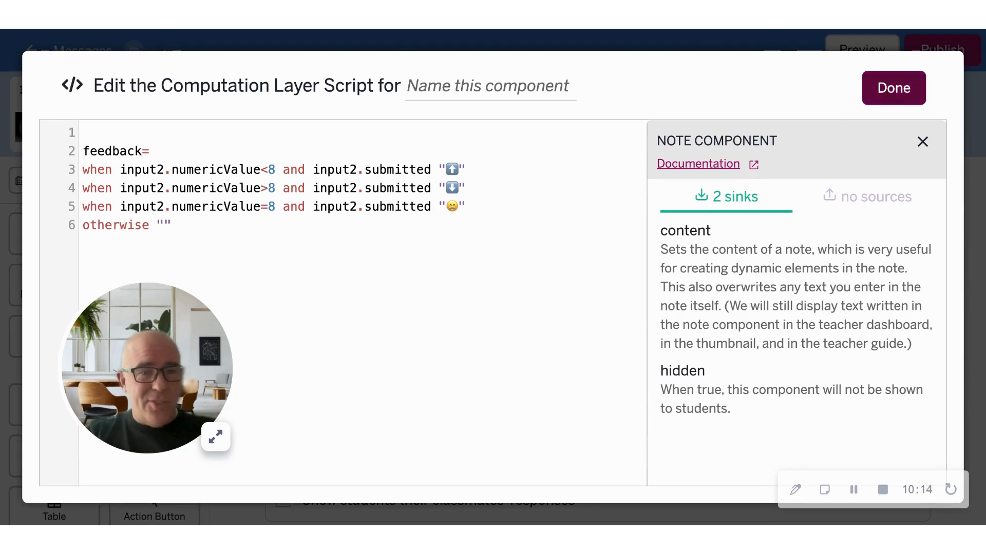
{"action": "left_click", "coordinate": [888, 92]}
Preview the planets screen as a student and submit the answer 6.
{"action": "left_click", "coordinate": [848, 64]}
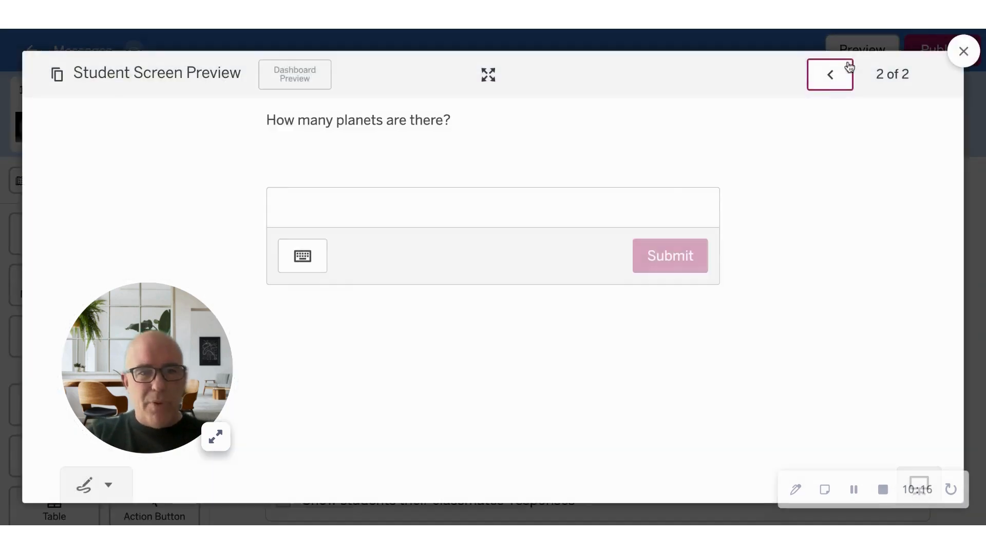
{"action": "left_click", "coordinate": [519, 226]}
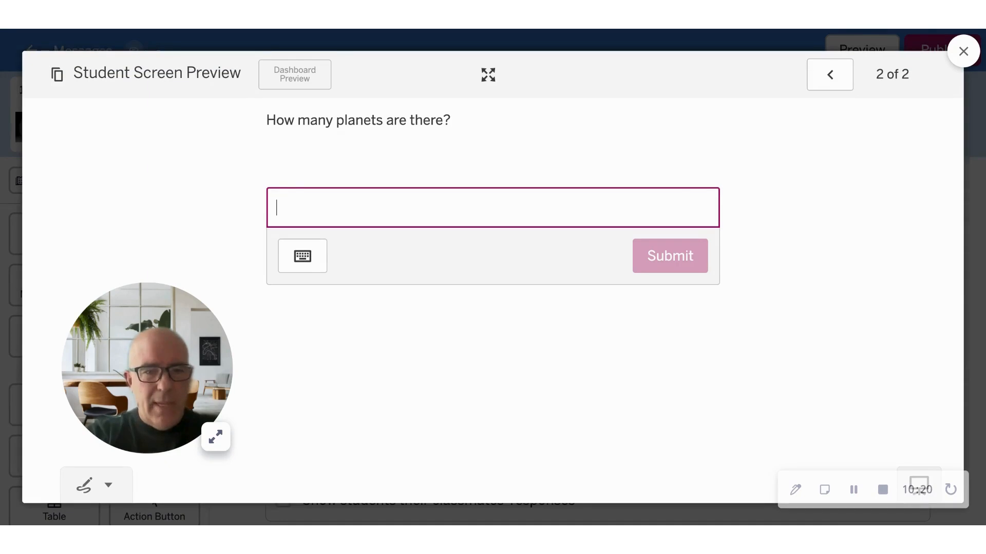
{"action": "type", "text": "6"}
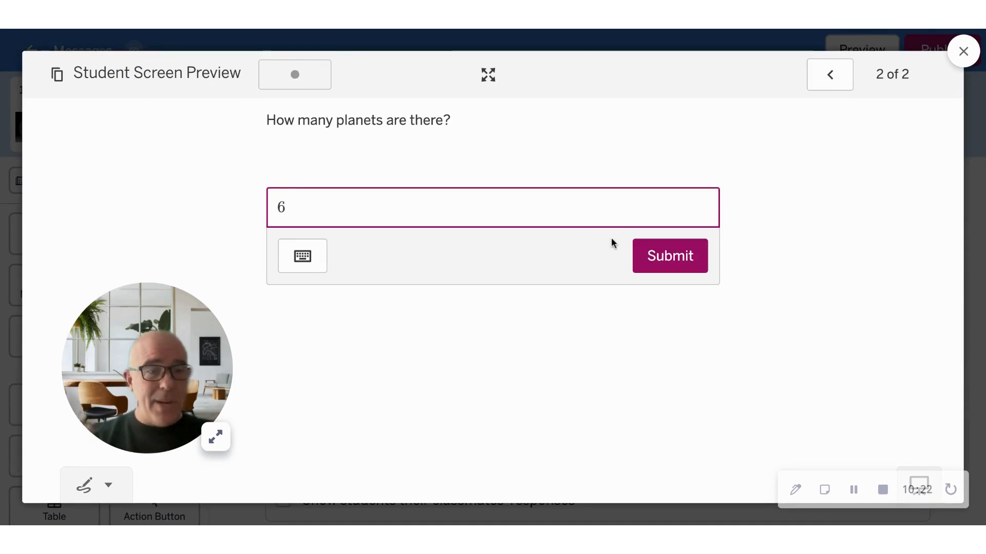
{"action": "left_click", "coordinate": [693, 266]}
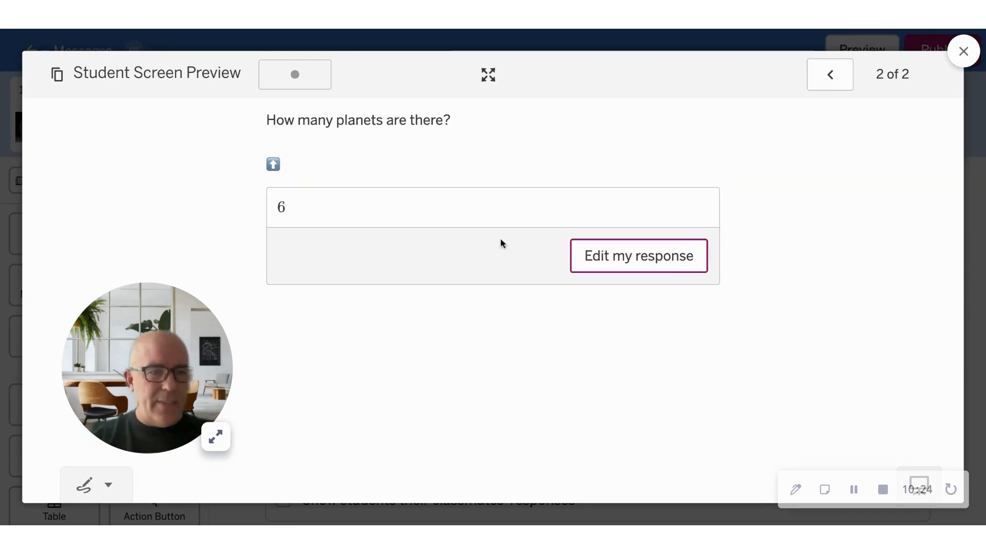
Replace the submitted planets answer with 10 and submit it to check the feedback.
{"action": "left_click", "coordinate": [376, 221]}
{"action": "key", "text": "BackSpace"}
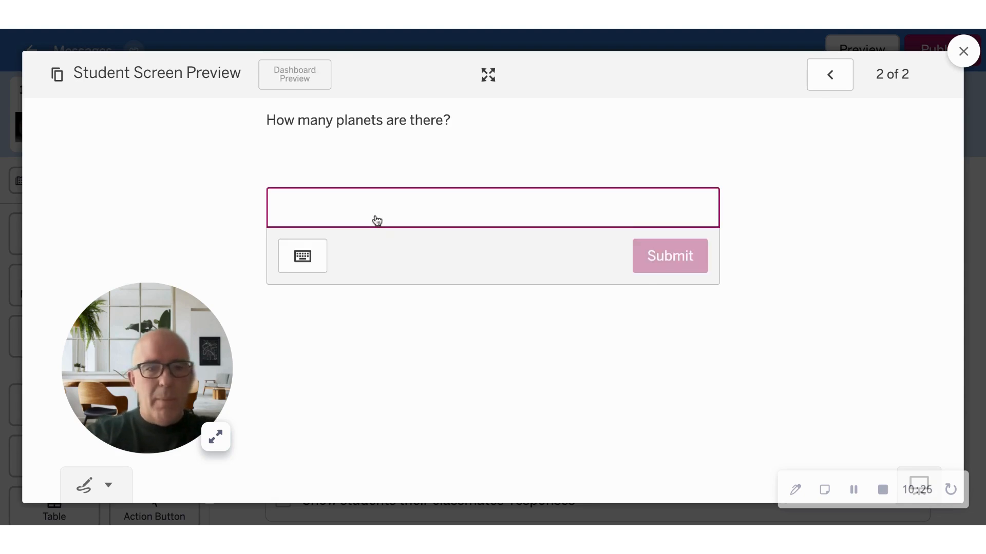
{"action": "type", "text": "10"}
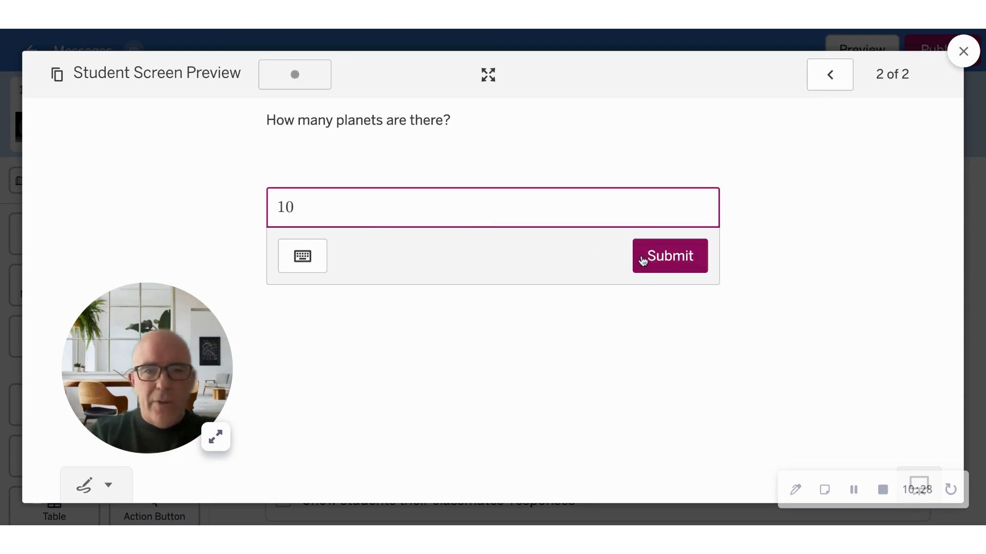
{"action": "left_click", "coordinate": [644, 260]}
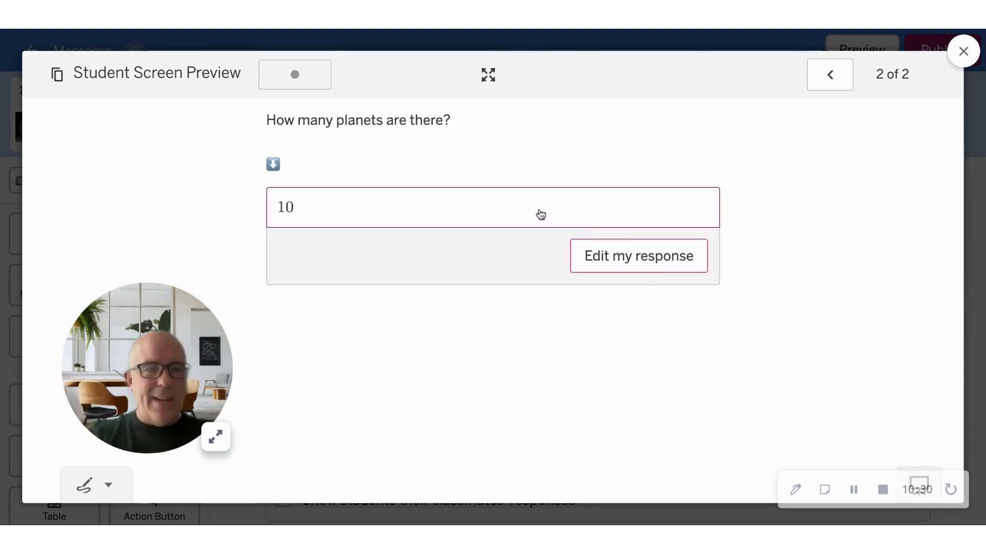
Change the planets answer to 8 and submit it to test the correct-answer feedback.
{"action": "left_click", "coordinate": [488, 210]}
{"action": "key", "text": "BackSpace"}
{"action": "key", "text": "BackSpace"}
{"action": "type", "text": "8"}
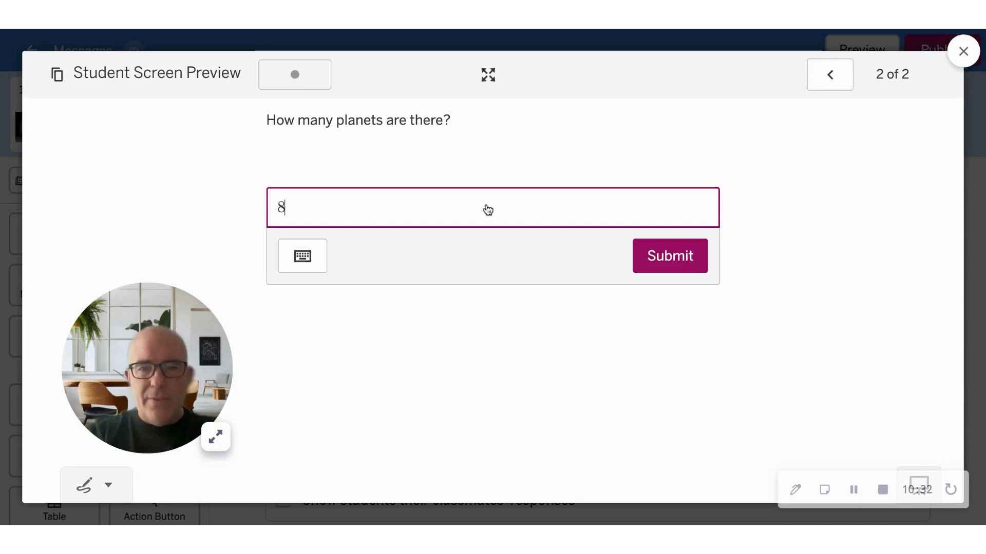
{"action": "left_click", "coordinate": [646, 258]}
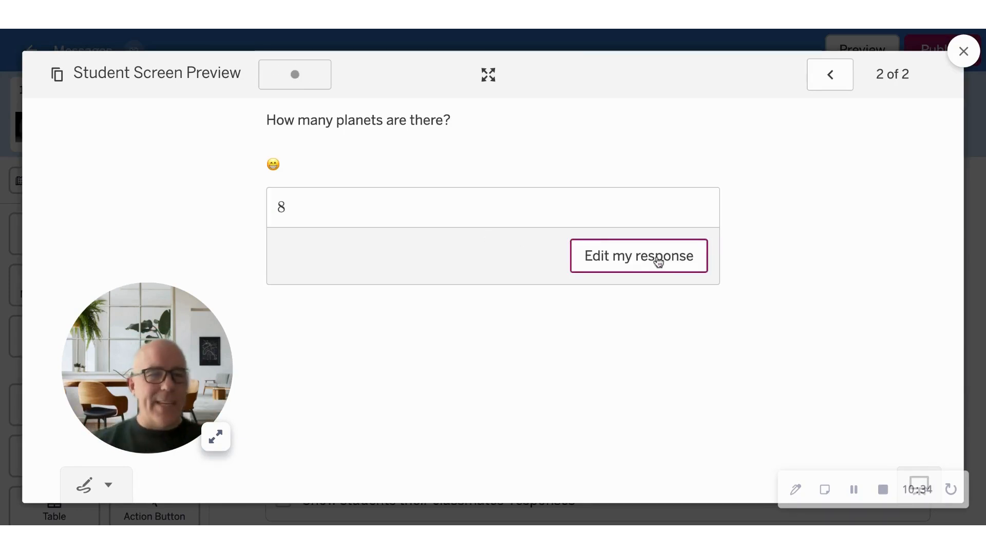